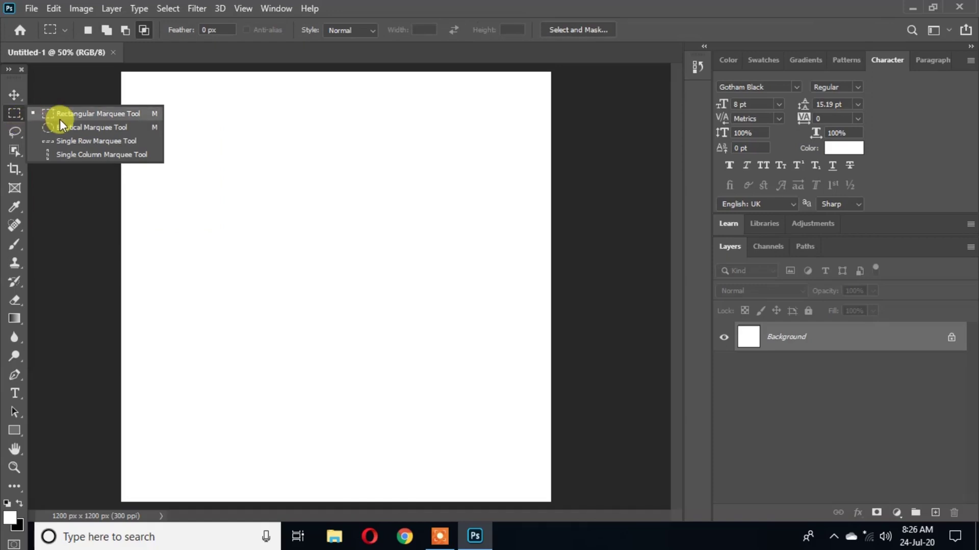
- Select a large, roughly square area in the upper-left part of the blank canvas with the Rectangular Marquee tool
left_click(97, 155)
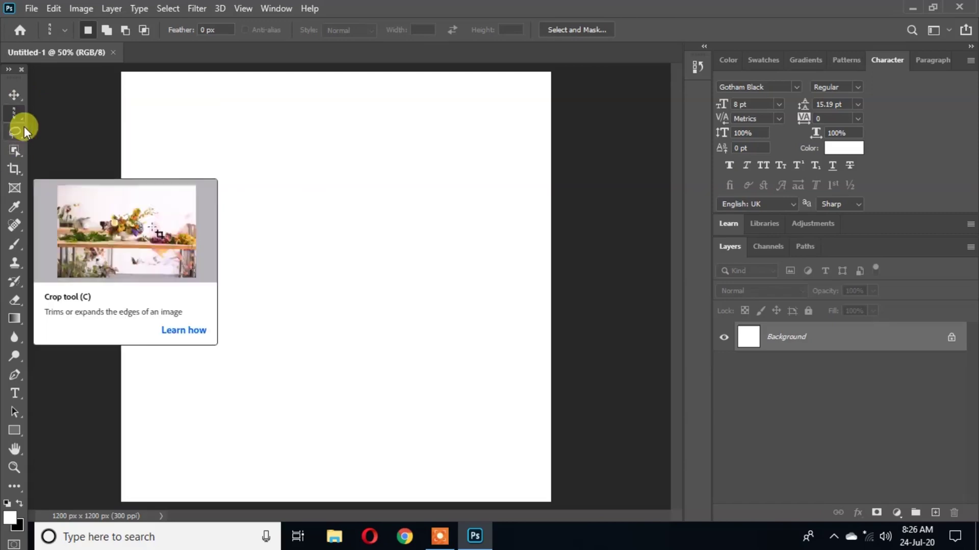
right_click(19, 116)
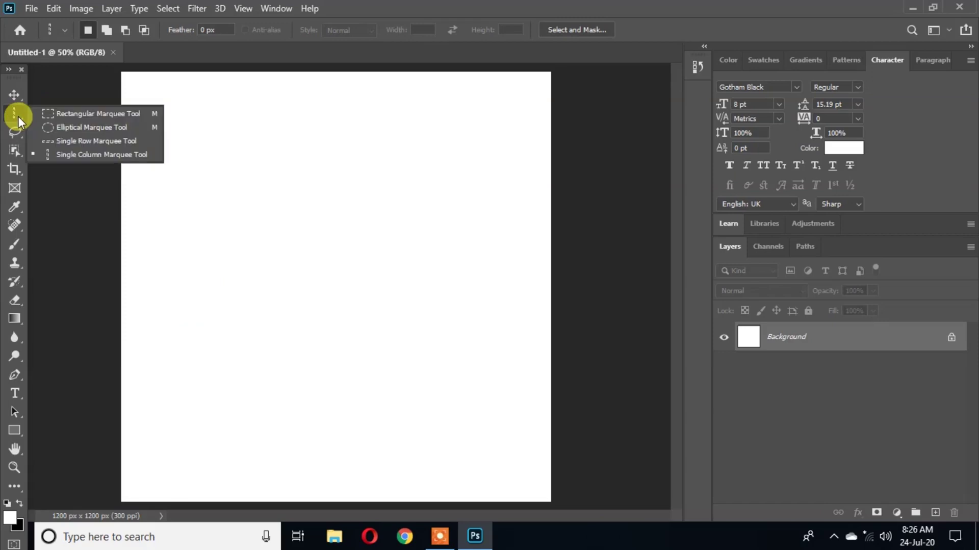
left_click(69, 113)
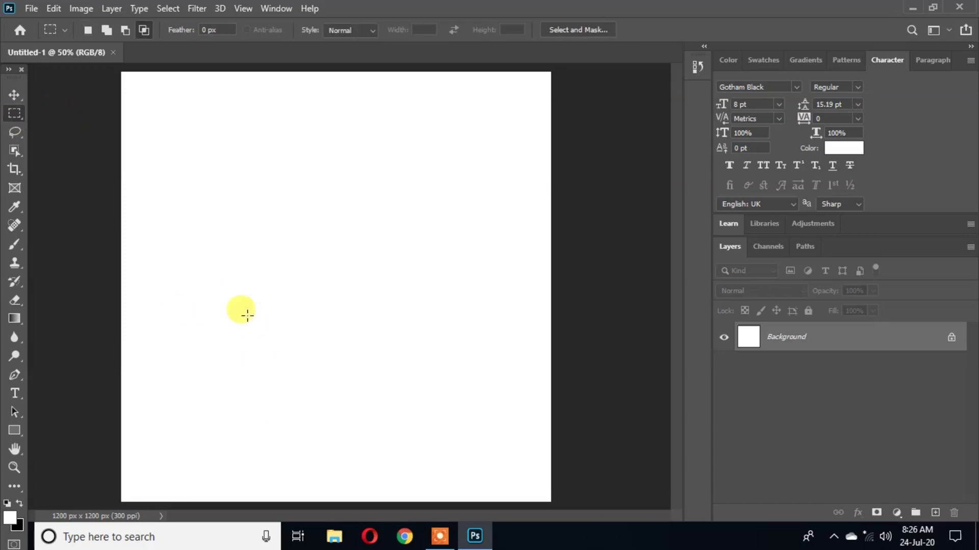
left_click_drag(144, 130, 334, 307)
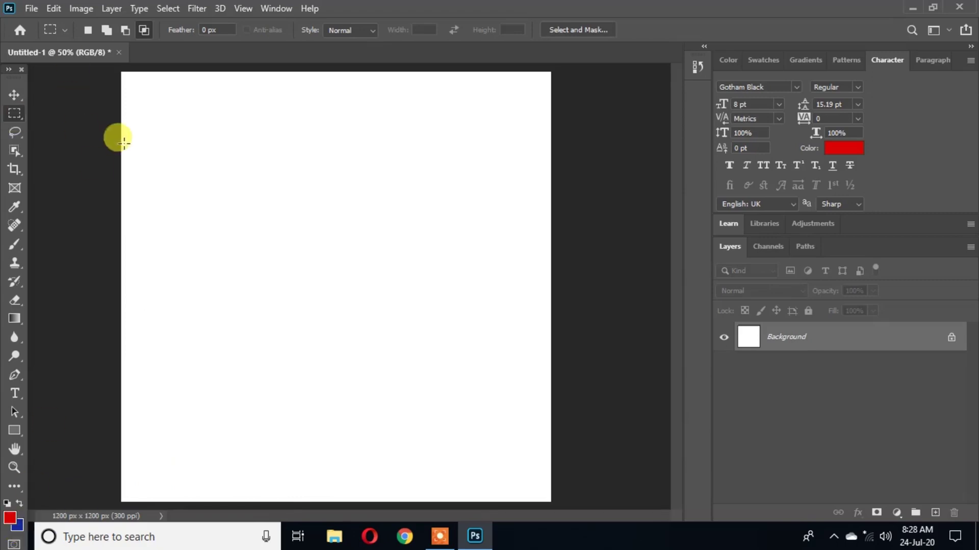
left_click_drag(168, 150, 359, 347)
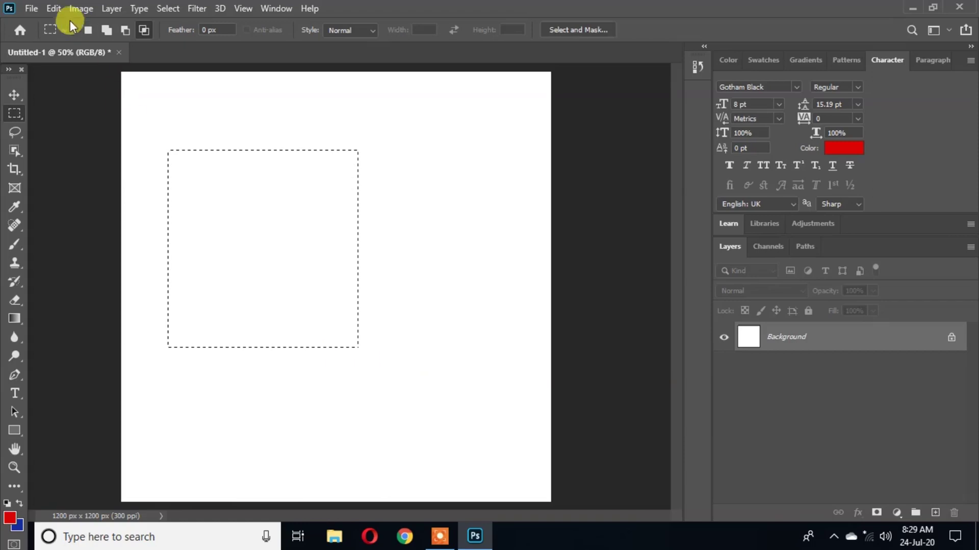
- Fill the selected area with the Foreground Color in Normal mode at 100% opacity
left_click(55, 11)
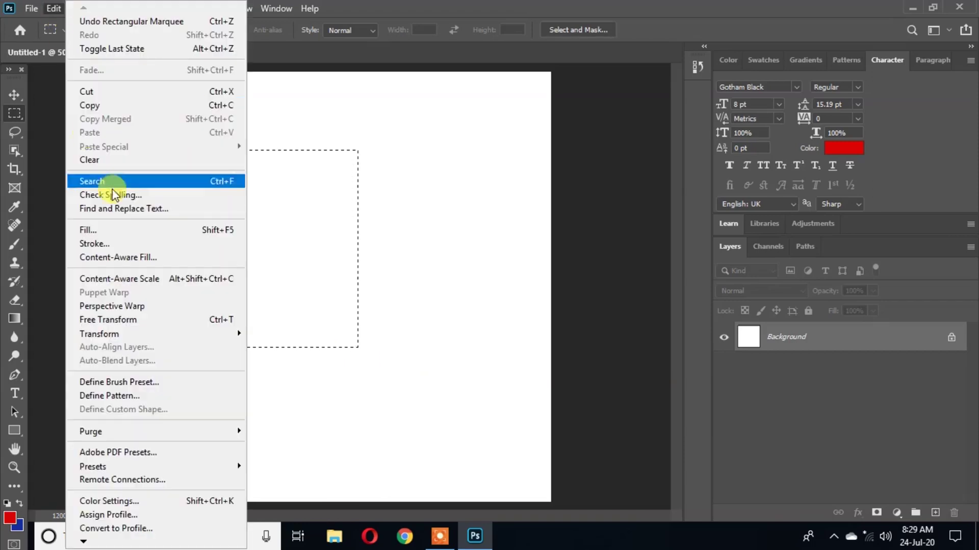
left_click(124, 227)
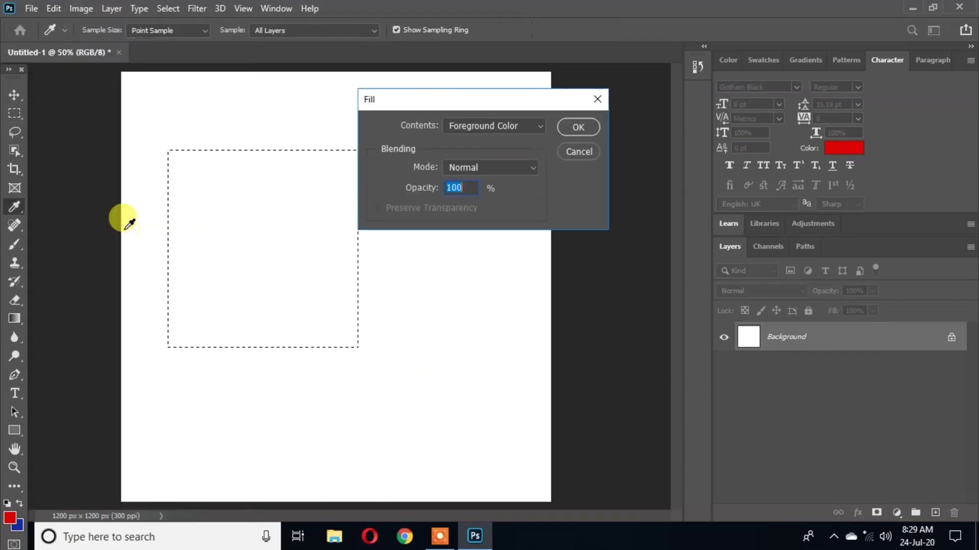
left_click(476, 125)
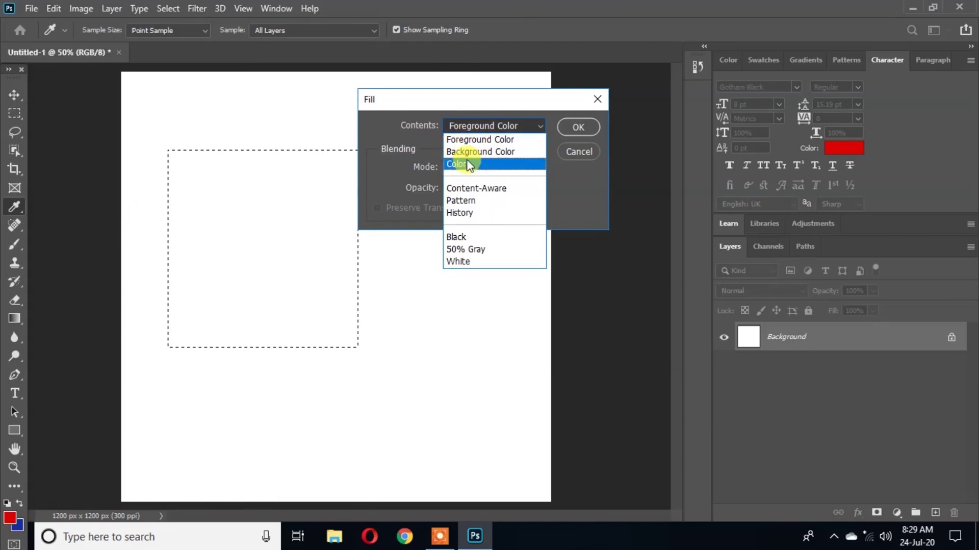
left_click(480, 140)
left_click(578, 126)
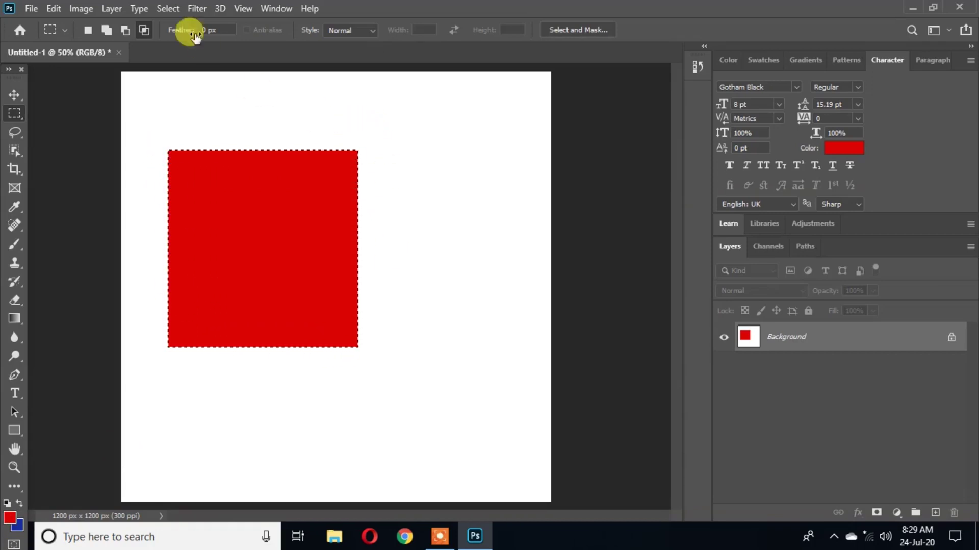
- Deselect the red square, reselect it, and deselect it once more
left_click(178, 12)
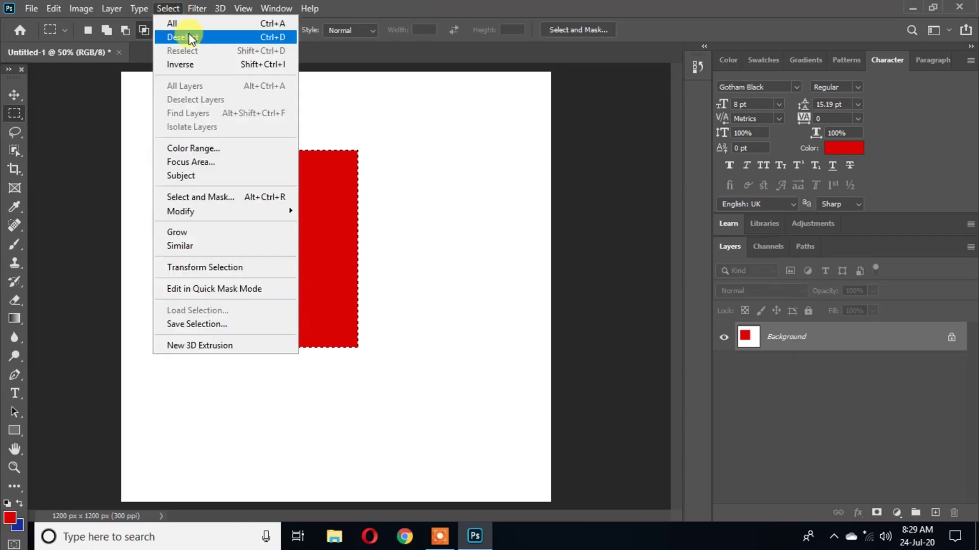
left_click(189, 33)
key("ctrl+shift+d")
key("ctrl+d")
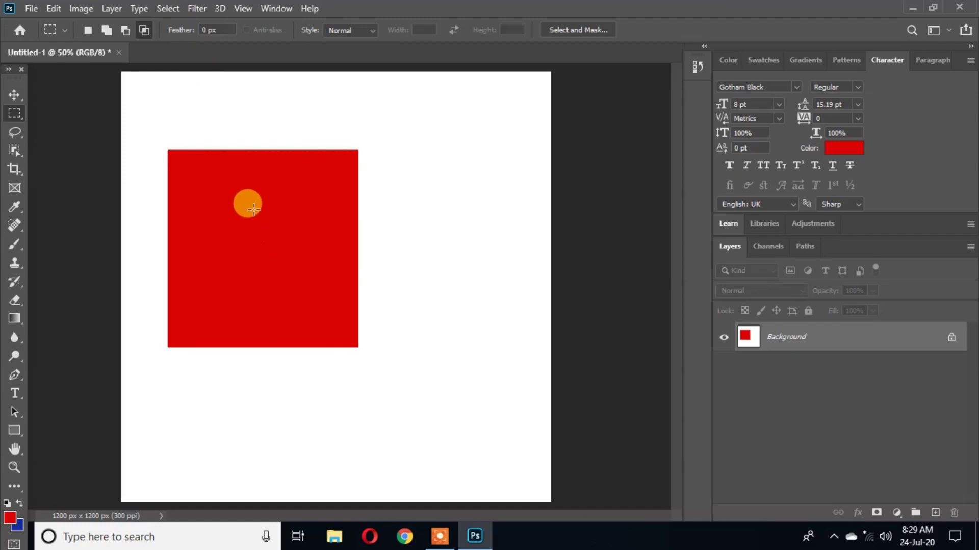
left_click(168, 8)
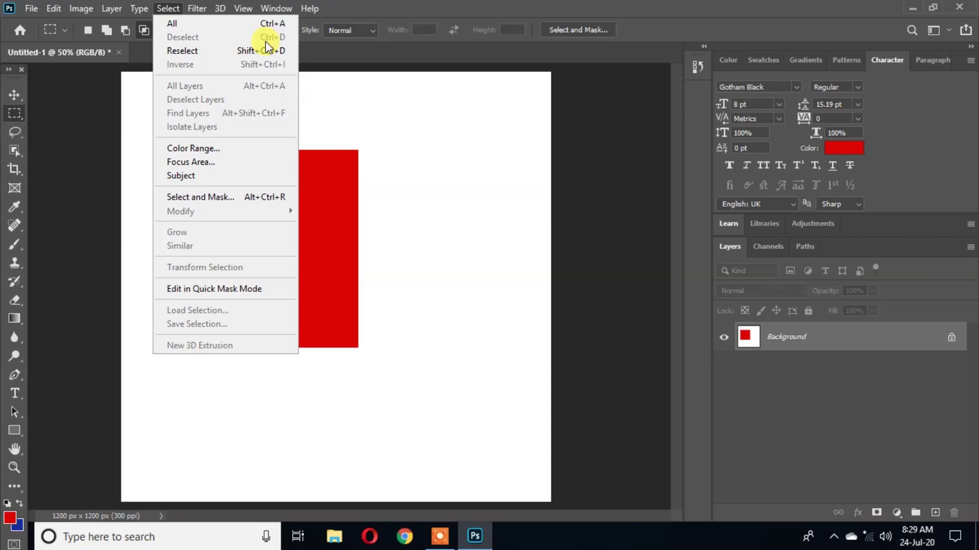
left_click(384, 261)
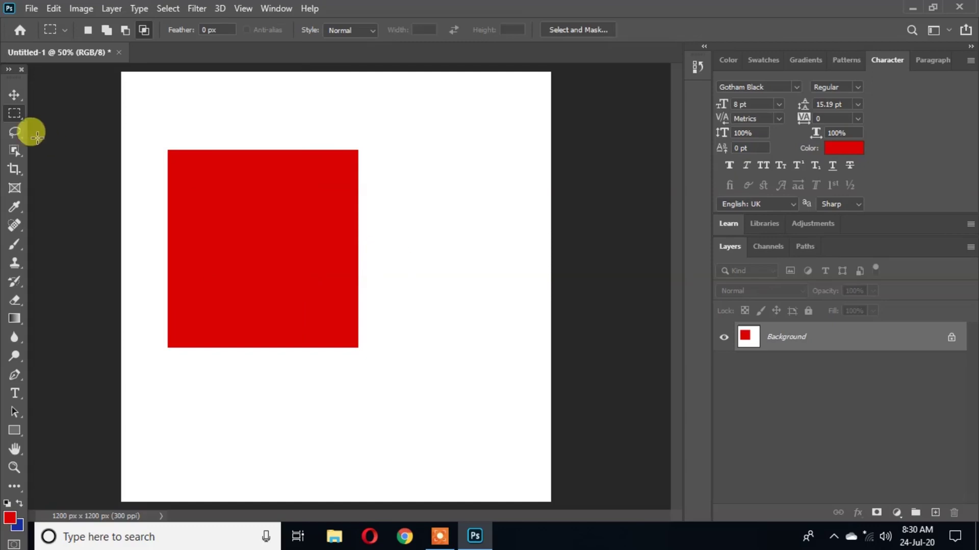
- Select a smaller rectangular area in the canvas's upper-right part, beside the red square, with the Rectangular Marquee tool
right_click(20, 116)
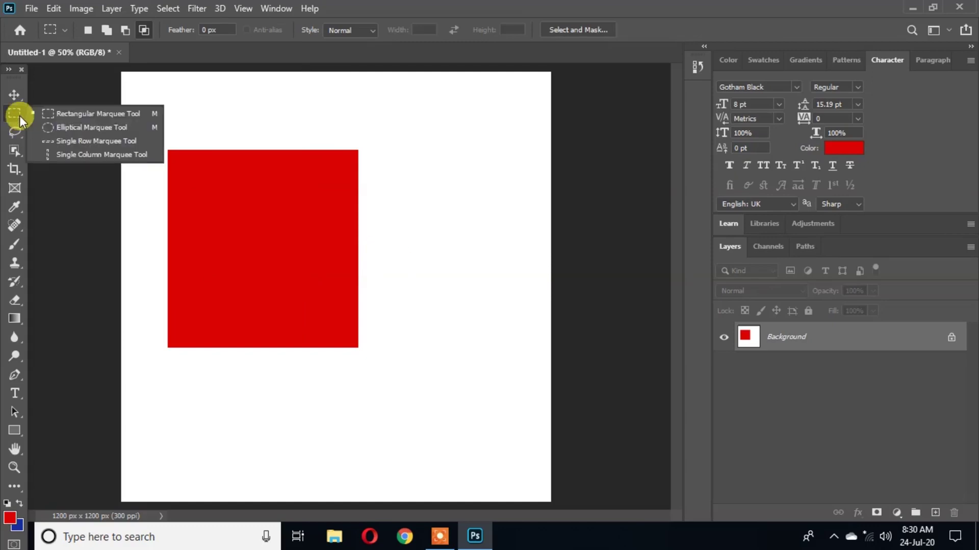
left_click(87, 117)
left_click_drag(373, 95, 513, 243)
- Fill the new selection with the Background Color at 100% opacity and deselect it
left_click(57, 9)
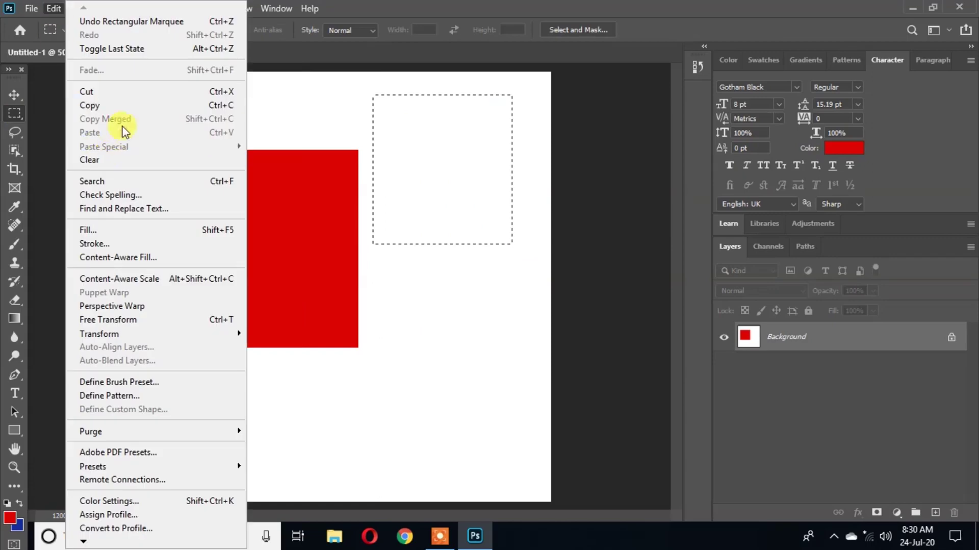
left_click(133, 235)
left_click(536, 124)
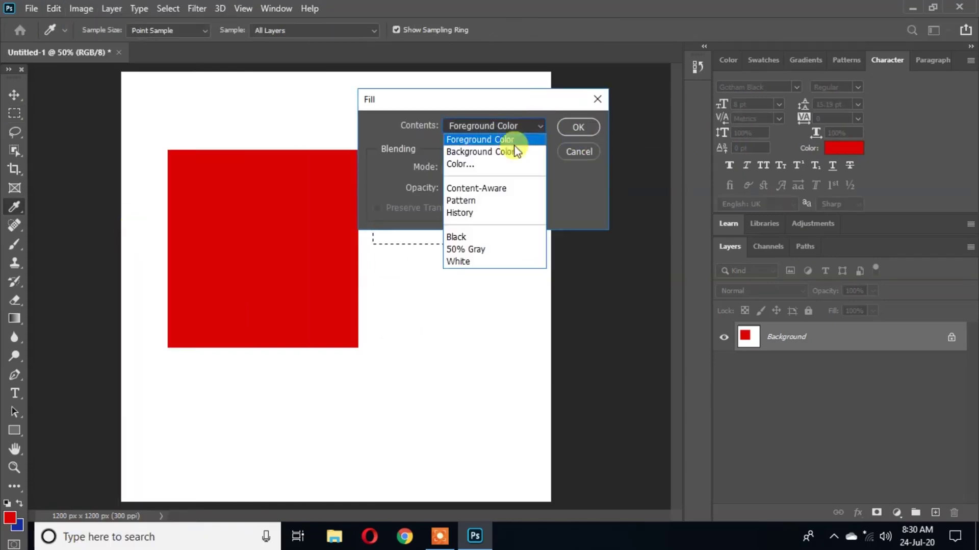
left_click(512, 152)
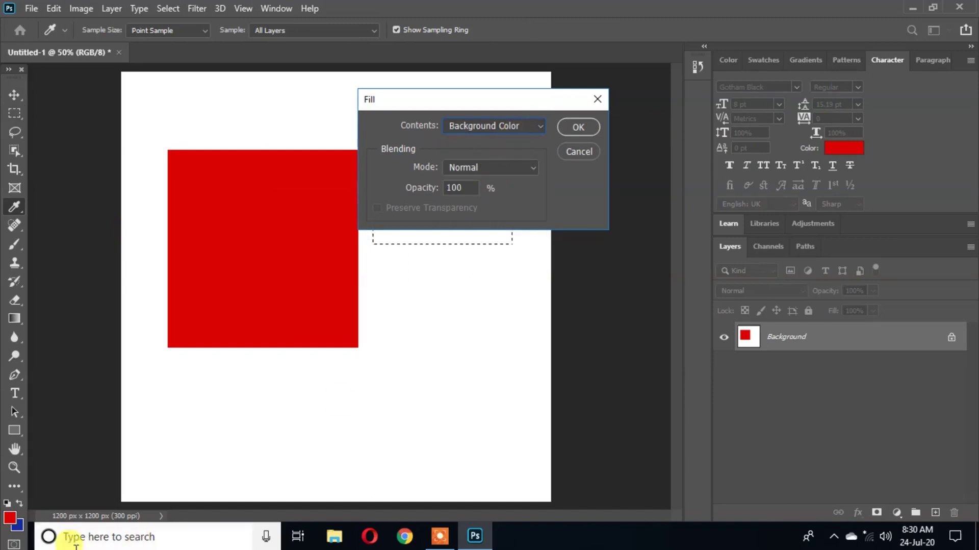
left_click(579, 127)
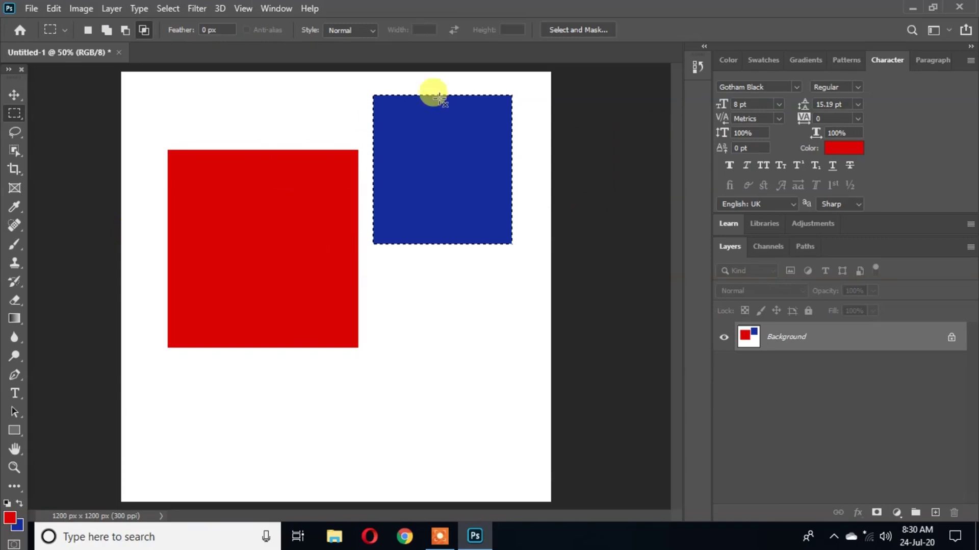
left_click(388, 145)
- Select a rectangle overlapping the corners of the red and blue shapes, fill it with custom color 8fc302, and deselect it
left_click_drag(305, 221, 439, 378)
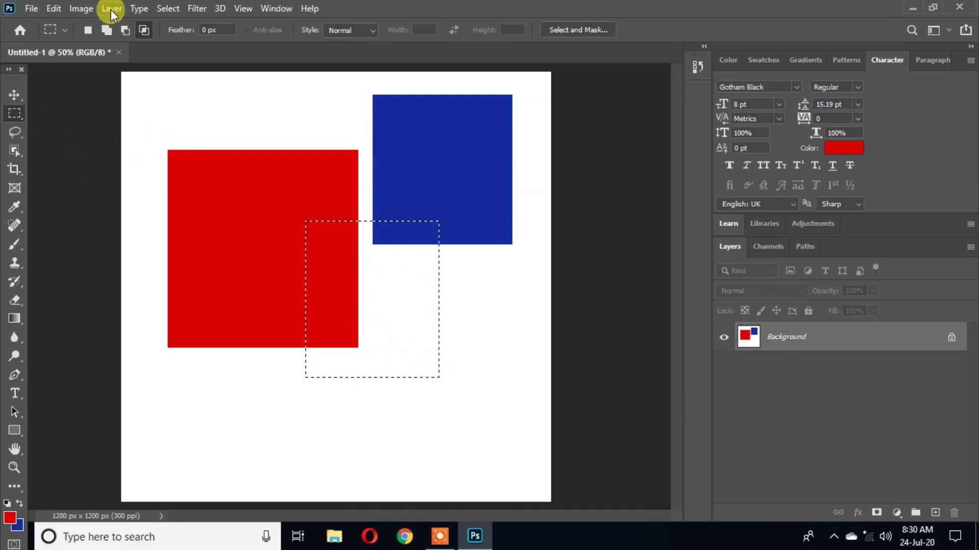
left_click(55, 9)
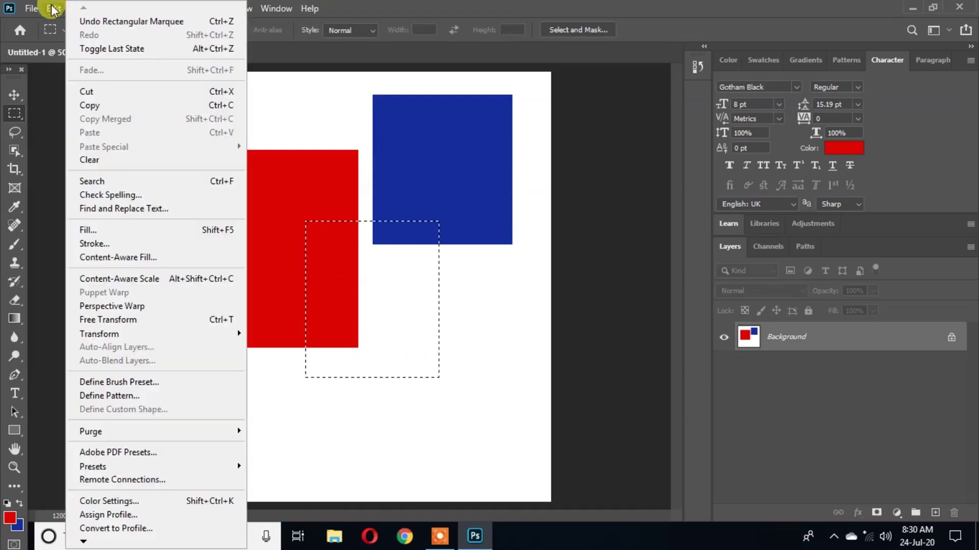
left_click(99, 224)
left_click(519, 126)
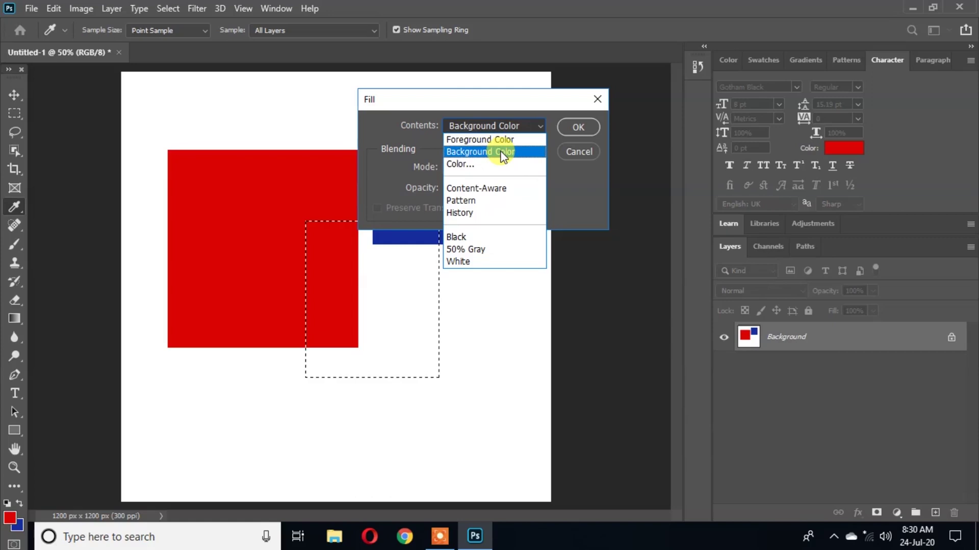
left_click(501, 164)
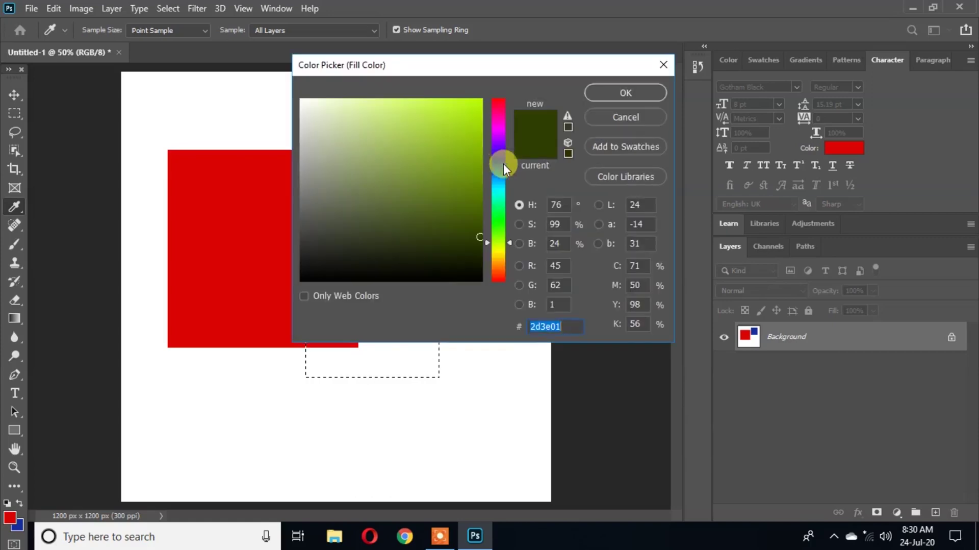
left_click(481, 142)
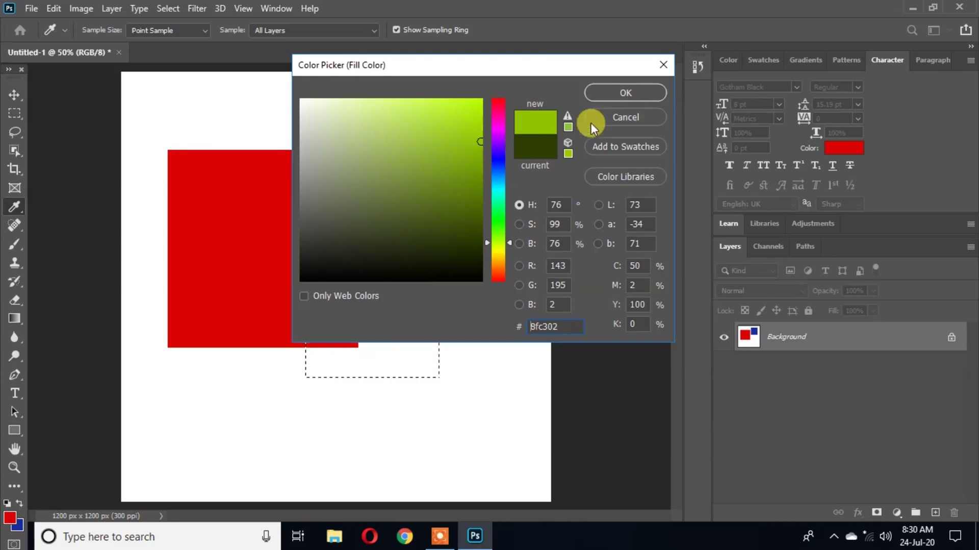
left_click(616, 97)
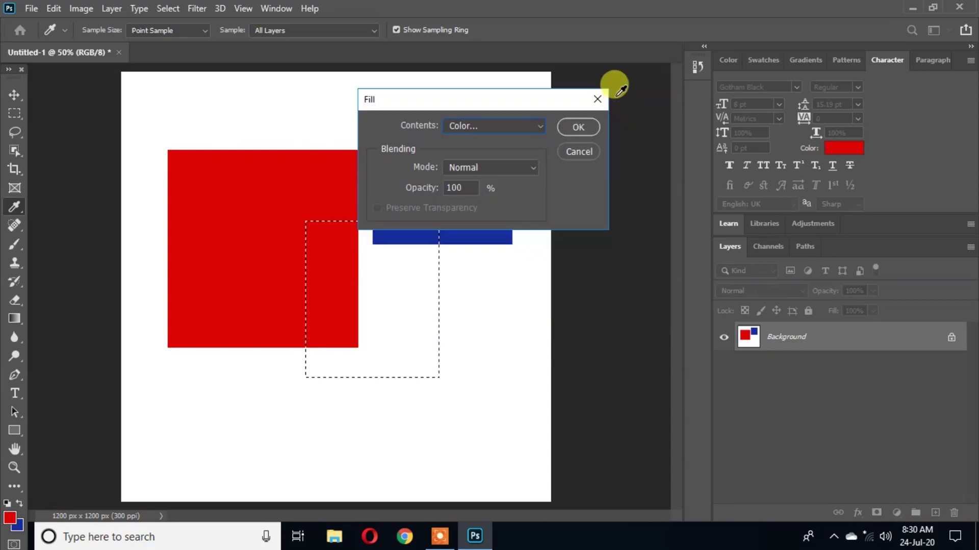
left_click(570, 128)
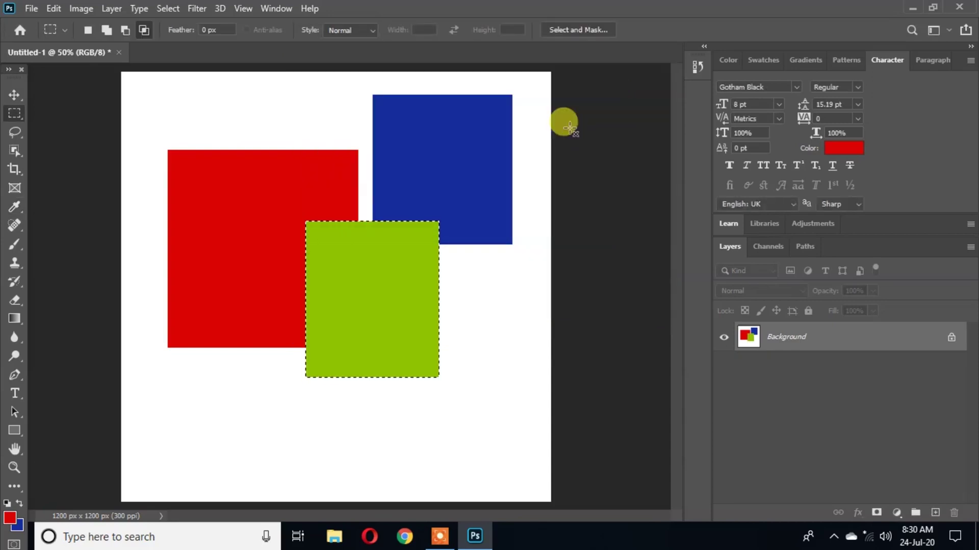
key("ctrl+d")
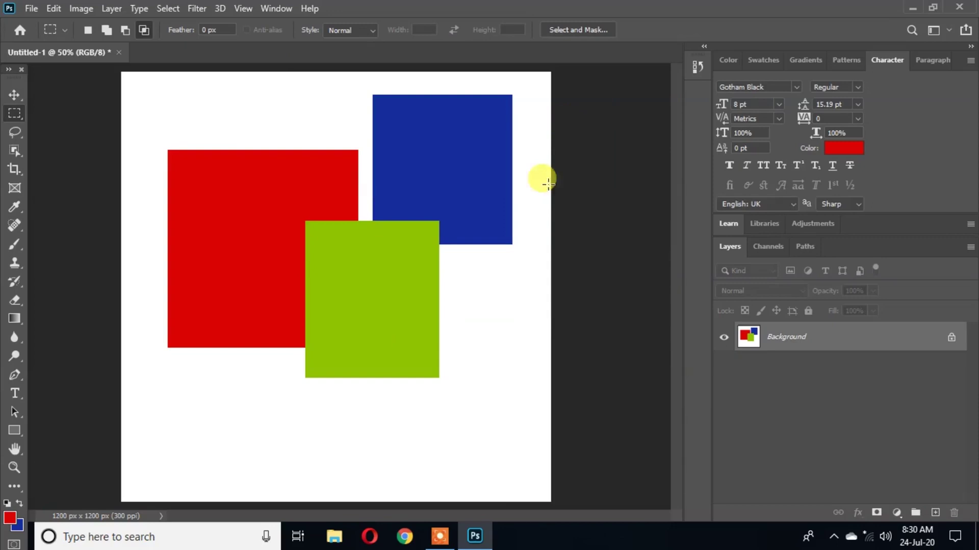
- Try to move the blue and green rectangles on the Background layer with the Move tool
left_click(14, 95)
left_click_drag(415, 173, 357, 184)
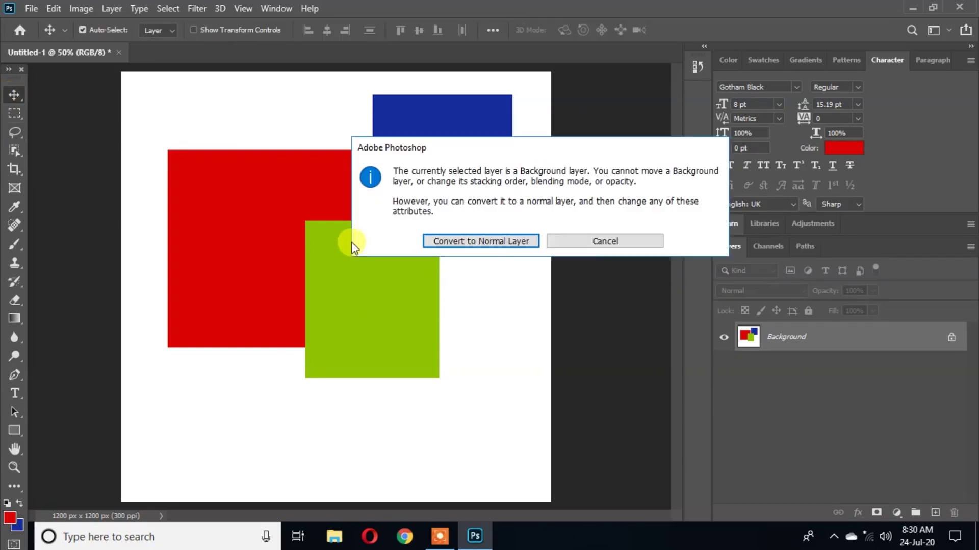
left_click(581, 243)
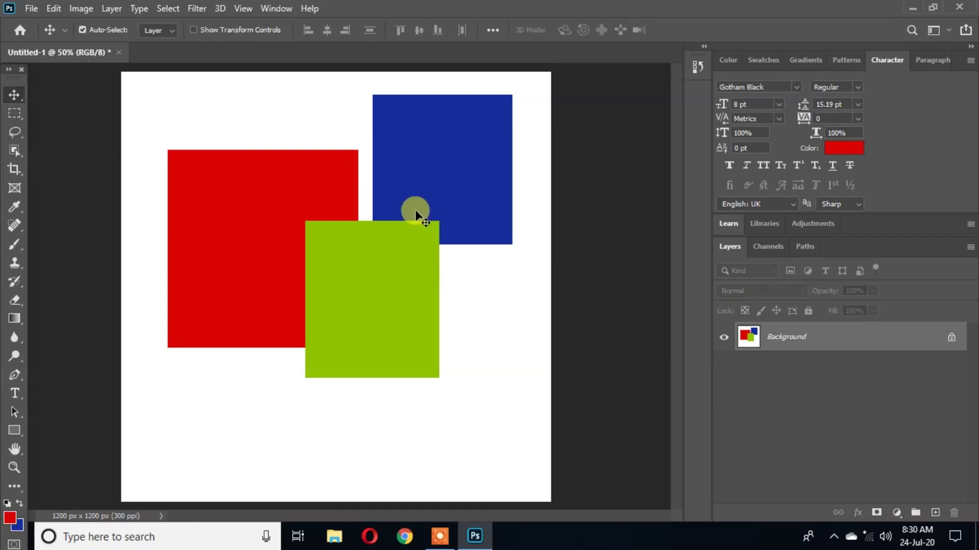
left_click_drag(398, 273, 424, 315)
left_click(533, 242)
left_click_drag(520, 248, 430, 273)
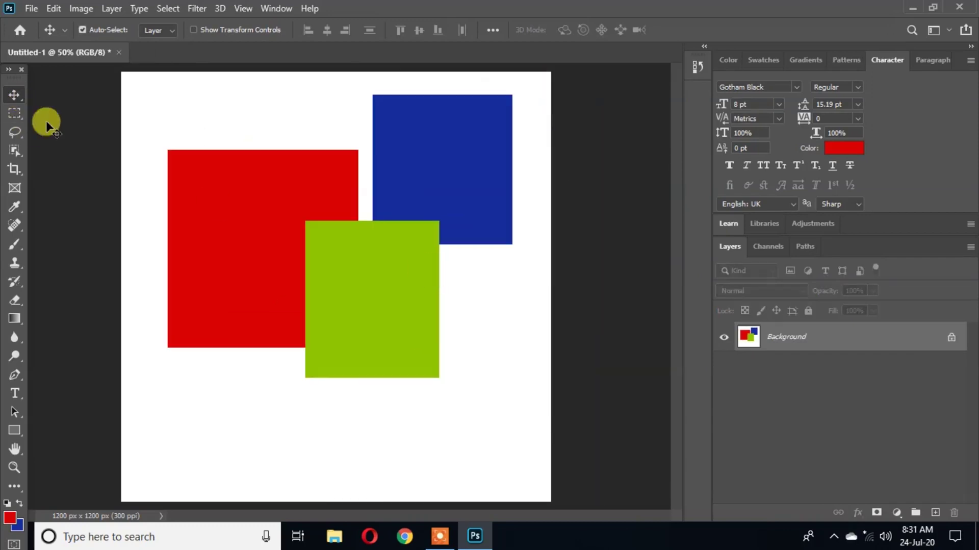
- Add a new layer and marquee-select a small rectangular area below the red square
left_click(936, 512)
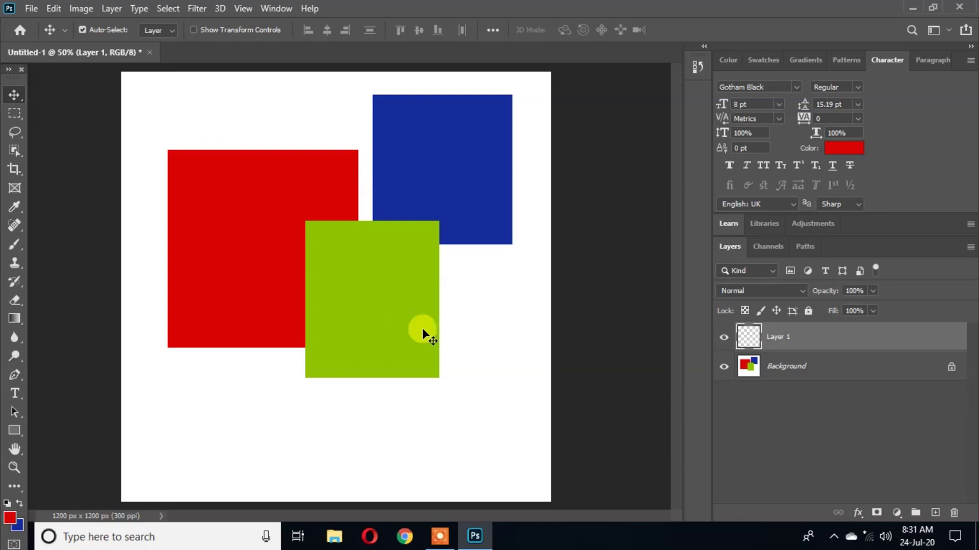
left_click(14, 113)
left_click_drag(166, 385, 278, 468)
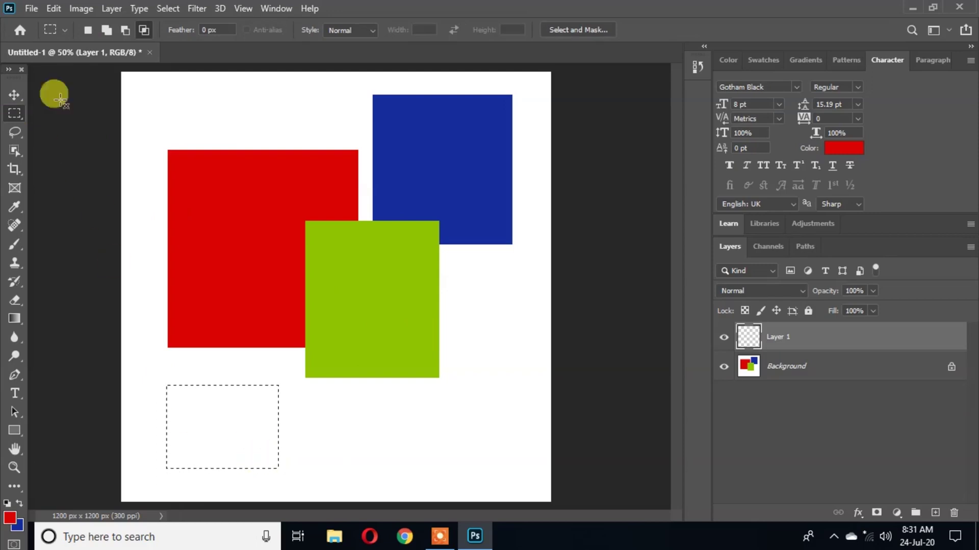
- Fill the selection on Layer 1 using the Color contents option at 100% opacity, and deselect it
left_click(53, 8)
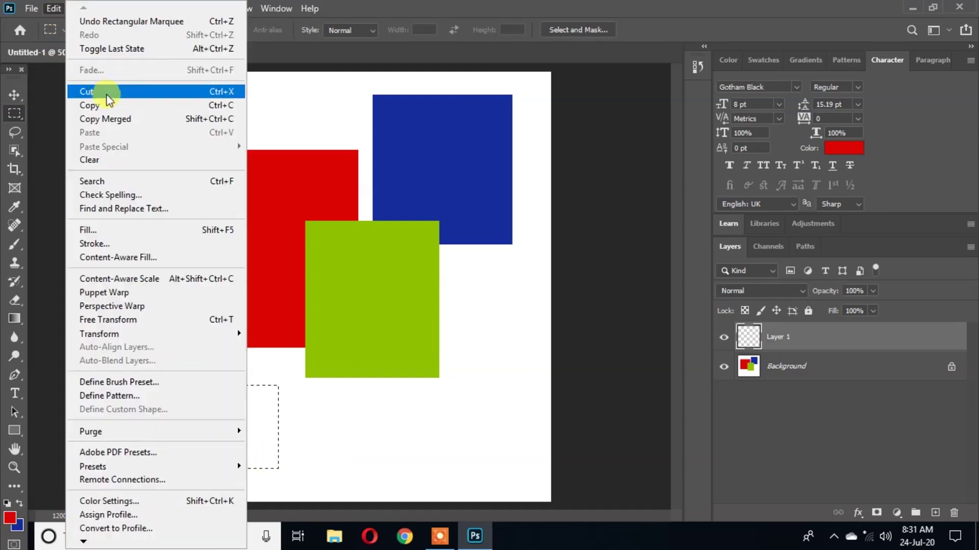
left_click(98, 230)
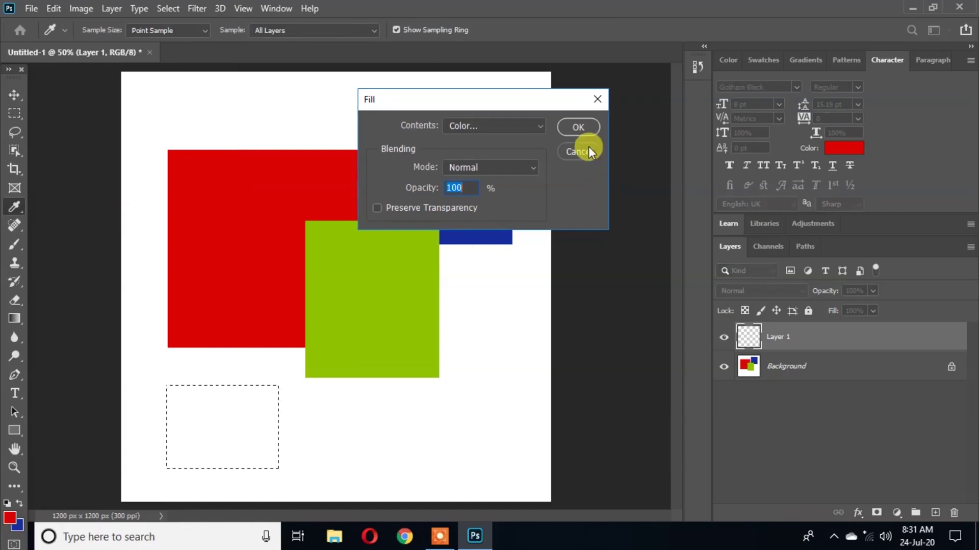
left_click(577, 128)
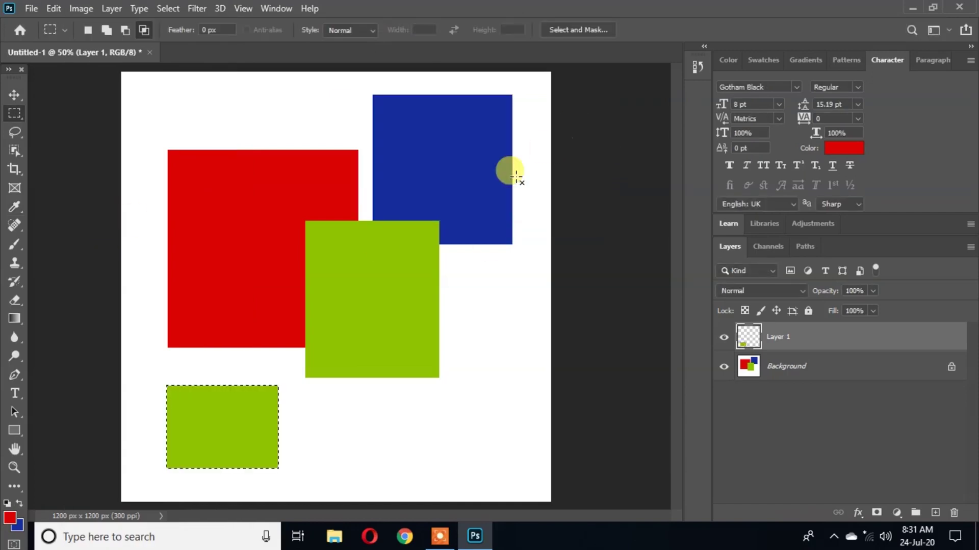
key("ctrl+d")
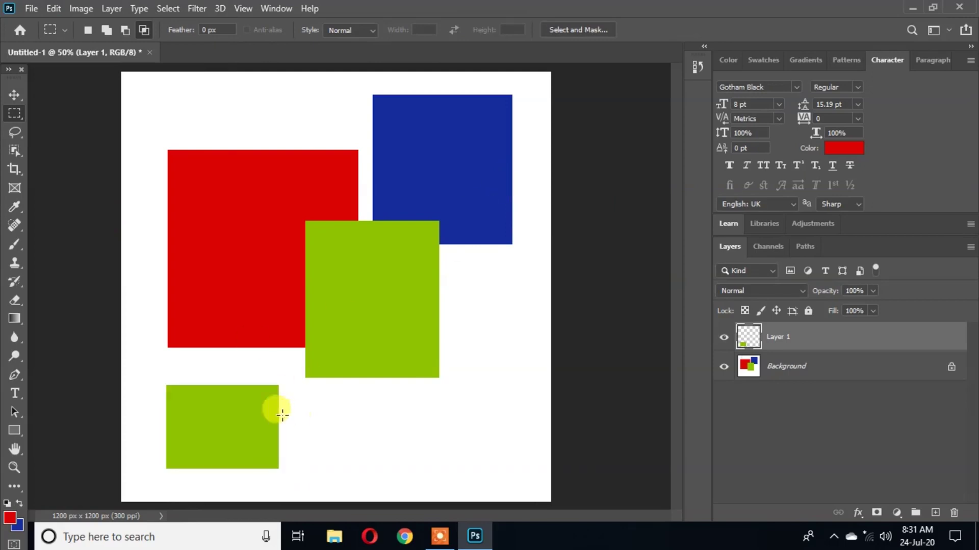
- Marquee-select a rectangle overlapping the small green rectangle's right edge, and fill it with blue on a new layer
left_click_drag(264, 407, 363, 465)
key("ctrl+shift+alt+n")
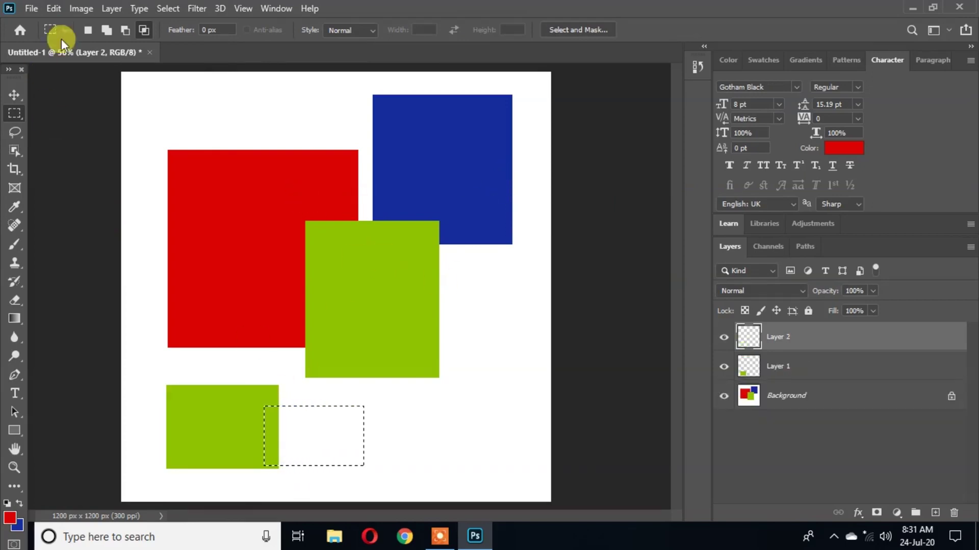
left_click(54, 8)
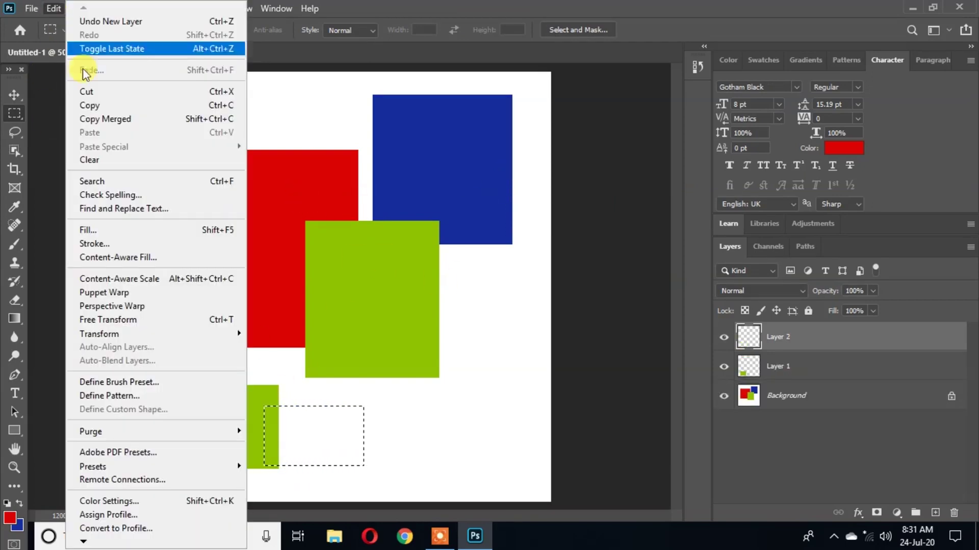
left_click(104, 230)
left_click(567, 128)
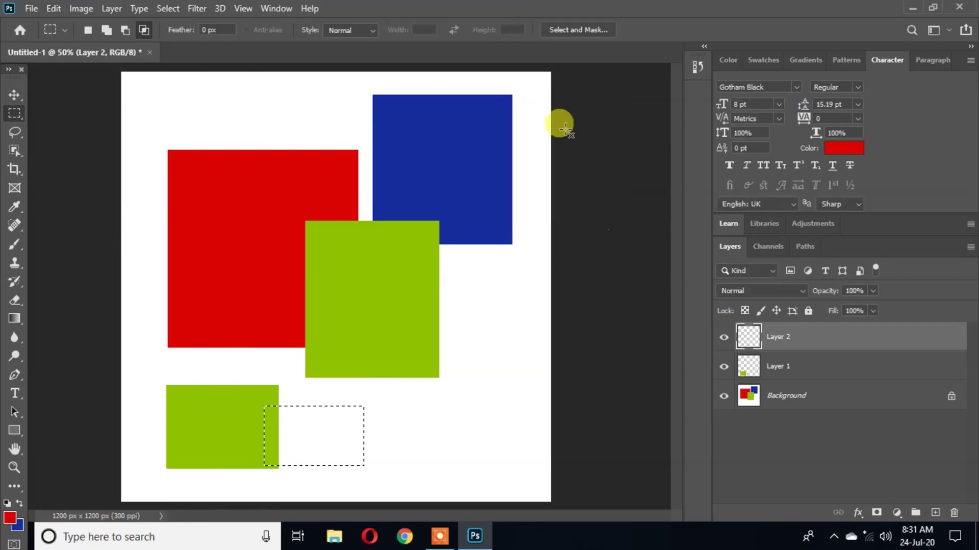
- Reposition the small blue rectangle with the Move tool so that it overlaps the right part of the small green rectangle
left_click(15, 96)
left_click_drag(308, 444, 346, 445)
mouse_move(228, 408)
left_mouse_down()
mouse_move(221, 428)
mouse_move(225, 414)
left_mouse_up()
left_click_drag(357, 442, 334, 448)
- Place Layer 2 below Layer 1 in the stacking order, and return it above Layer 1
left_click_drag(809, 345, 775, 380)
left_click_drag(272, 433, 274, 434)
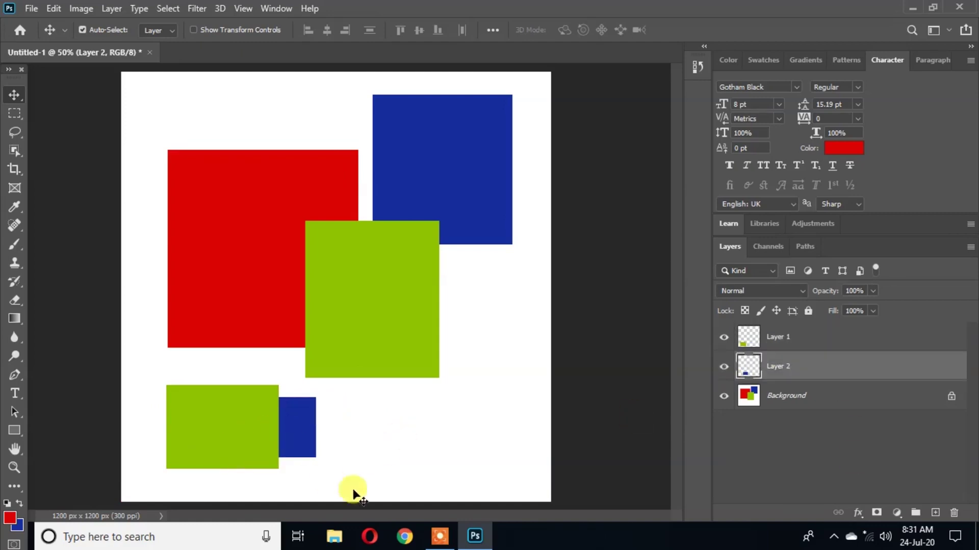
left_click_drag(771, 366, 785, 326)
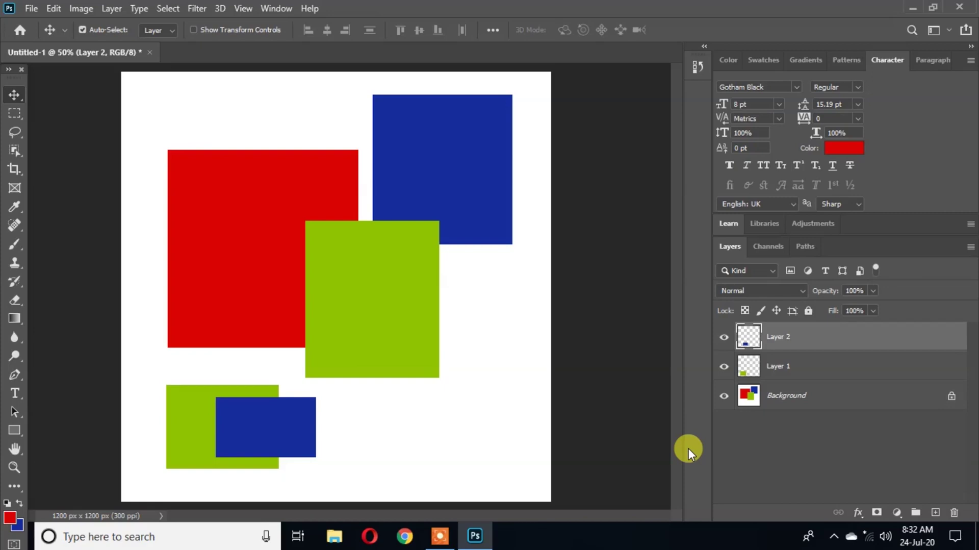
key("alt+e")
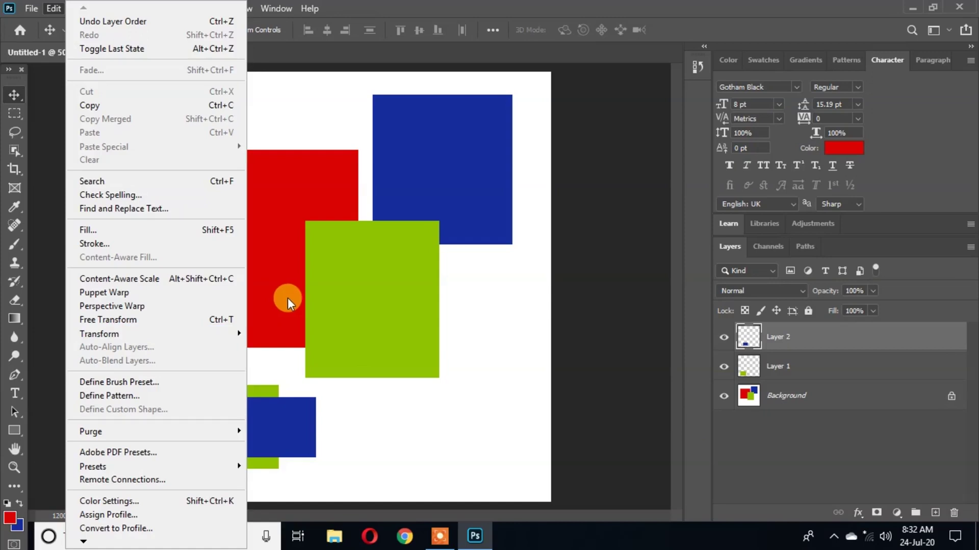
left_click(385, 408)
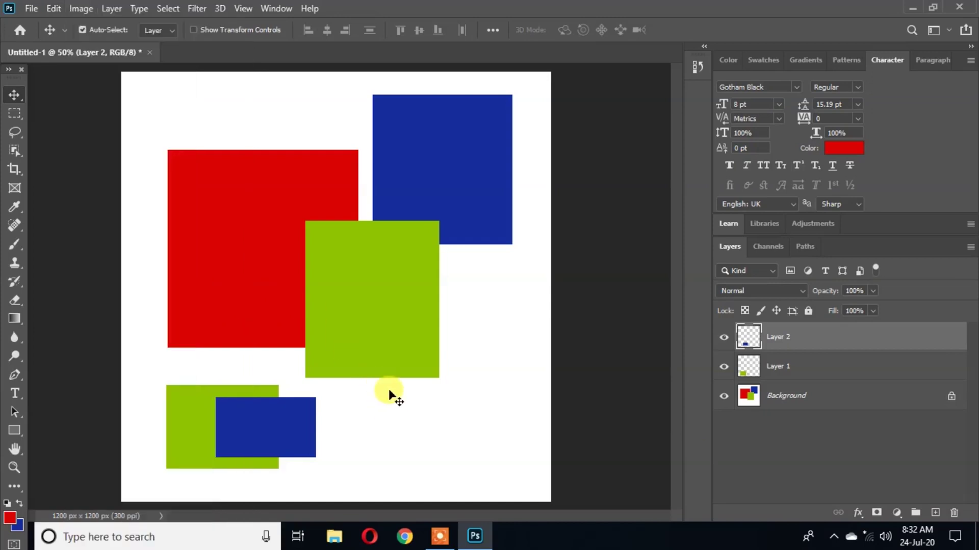
right_click(350, 299)
left_click(358, 306)
left_click(436, 348)
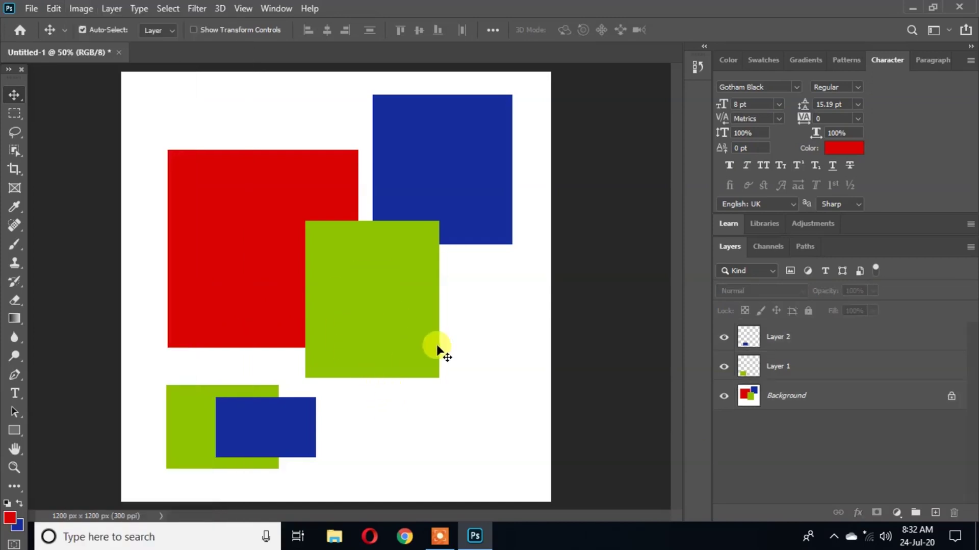
- Hide the Background layer and marquee-select a tall rectangle in the empty area above the small green and blue shapes
left_click(724, 395)
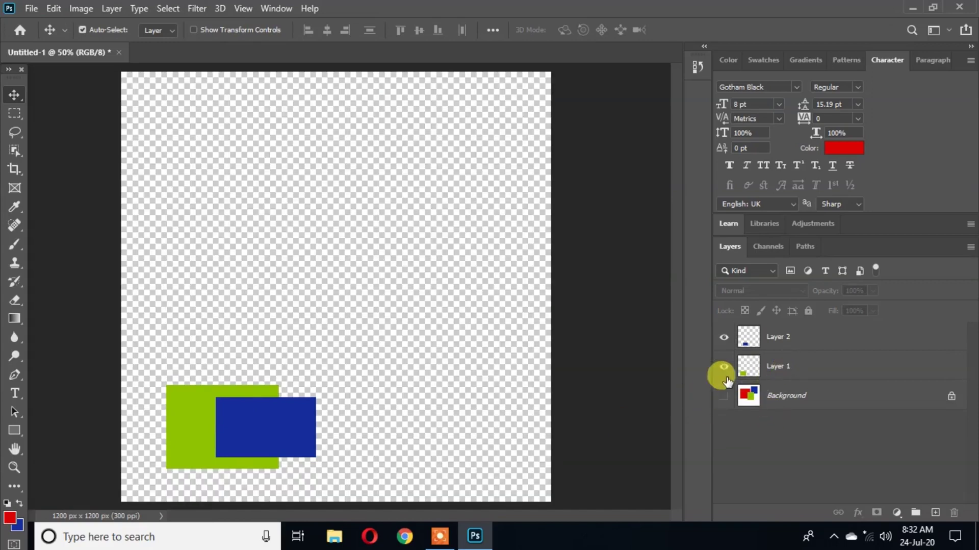
left_click(14, 113)
left_click_drag(210, 128, 358, 314)
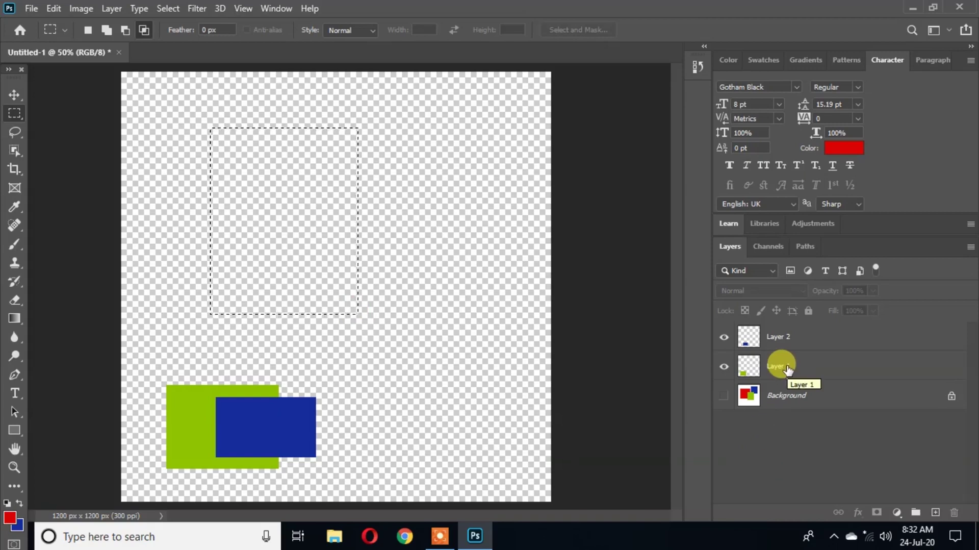
- On a new layer, fill the selection with the red foreground color, refill it with the blue background color, and deselect it
key("ctrl+shift+alt+n")
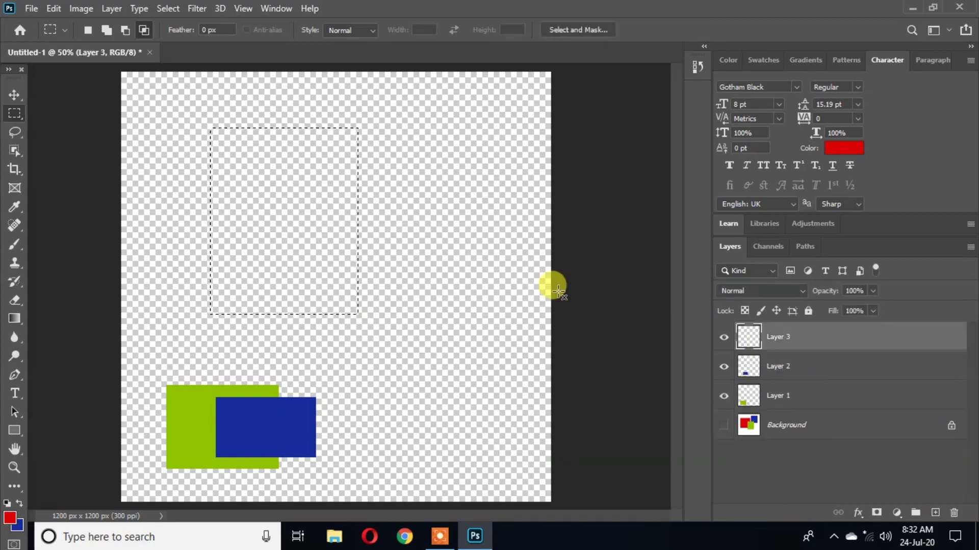
key("alt+BackSpace")
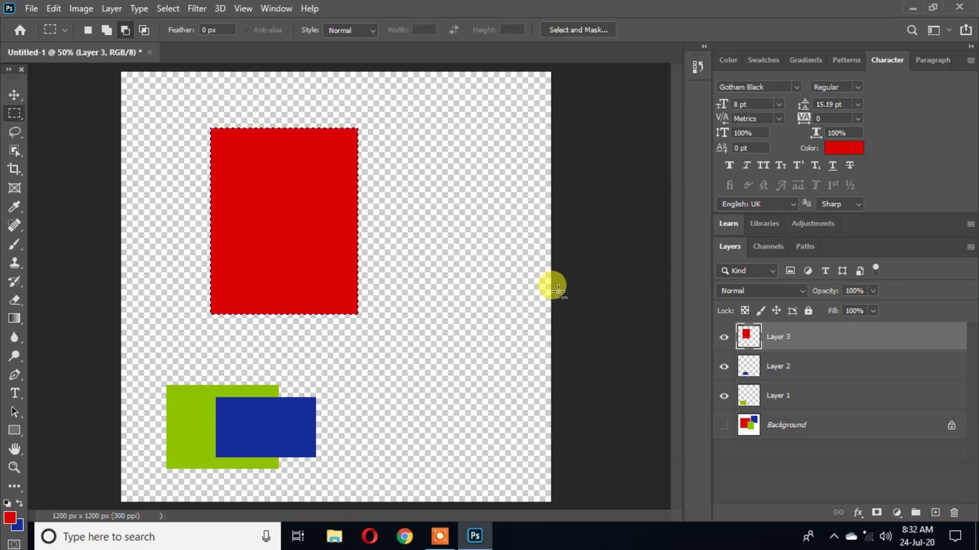
key("shift")
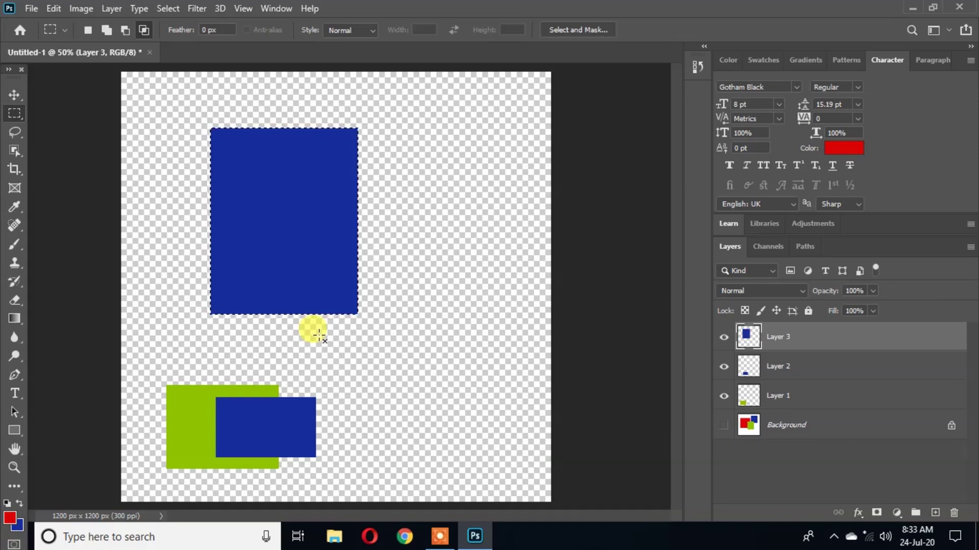
left_click(319, 334)
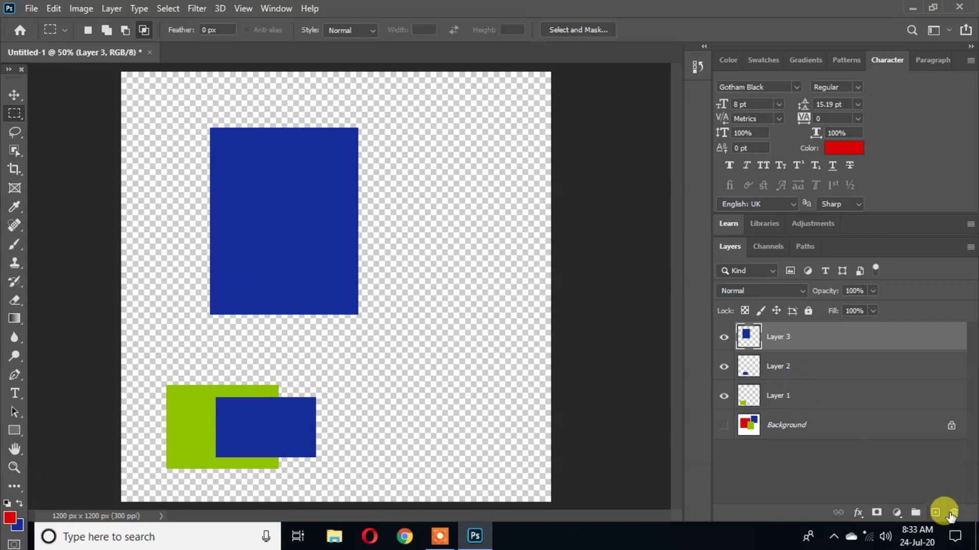
- Convert the Background into a regular layer named Layer 0 and delete it
double_click(800, 423)
key("Return")
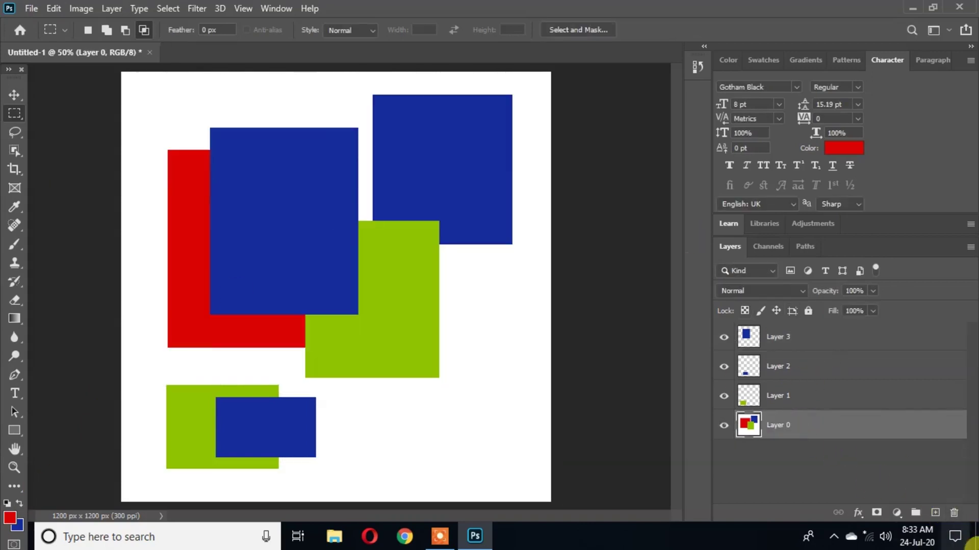
left_click(952, 510)
left_click(486, 225)
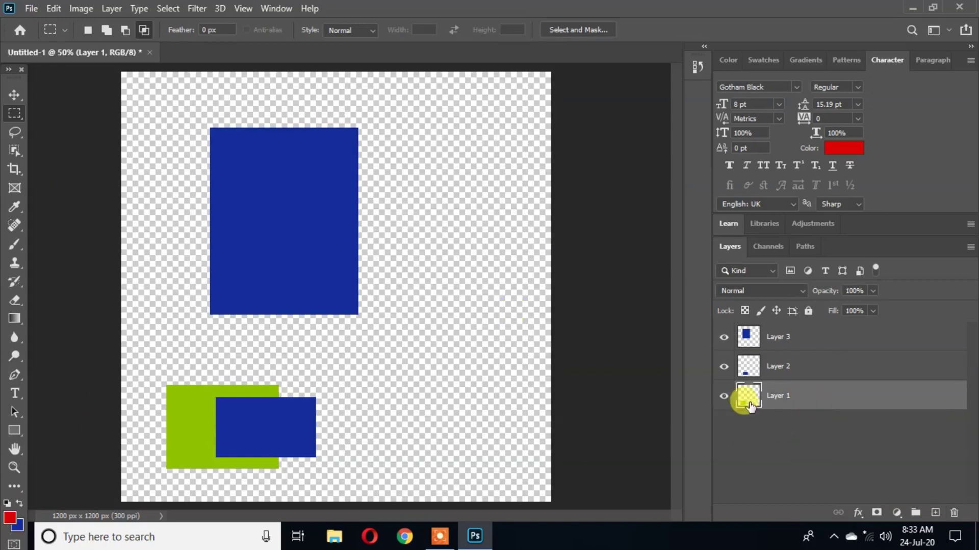
- Delete Layer 1 and Layer 2
left_click(952, 510)
left_click(431, 209)
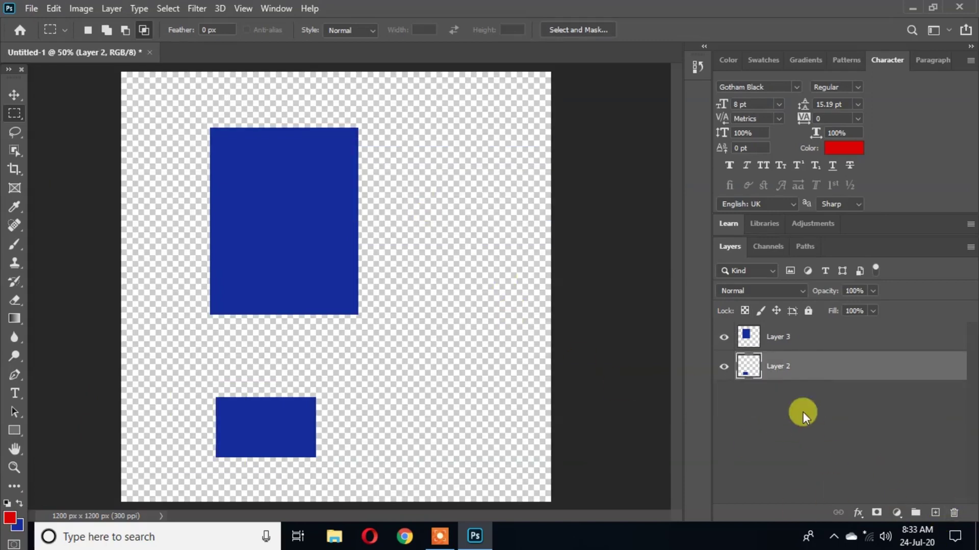
left_click(953, 511)
left_click(415, 208)
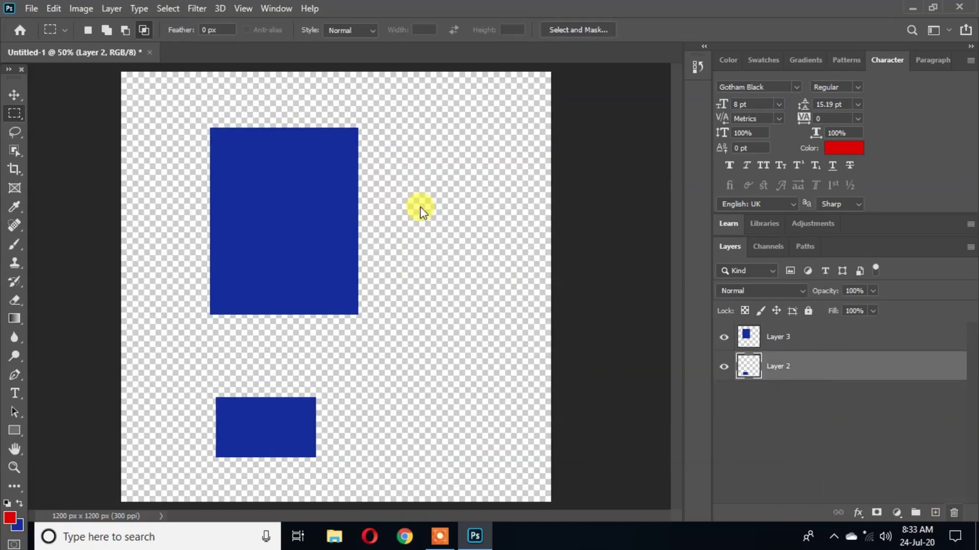
- Add a new empty layer and delete Layer 3
left_click(936, 511)
left_click(907, 366)
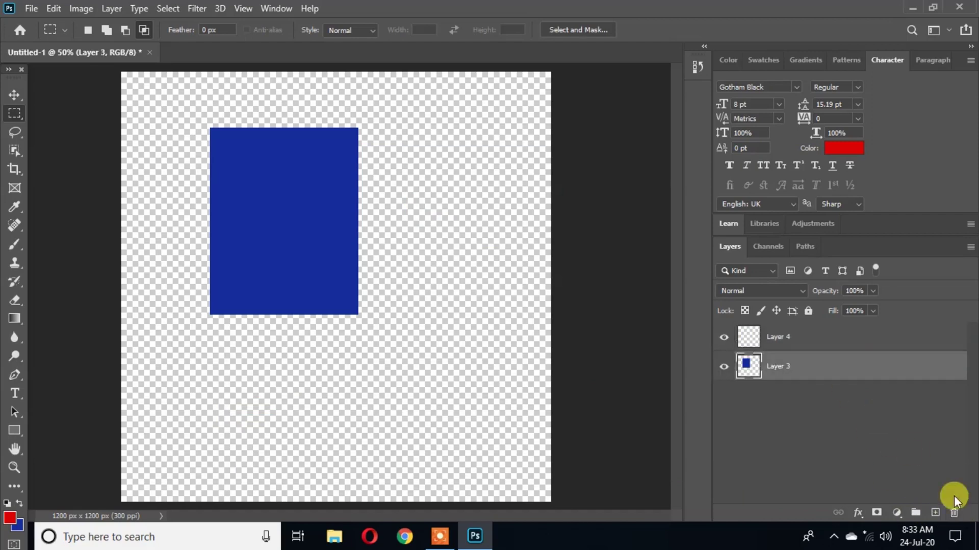
left_click(955, 511)
left_click(430, 208)
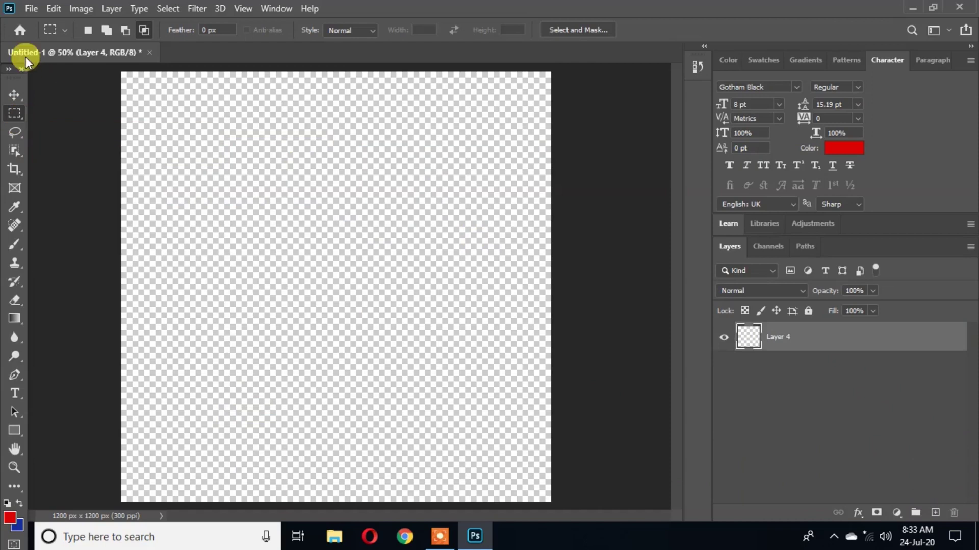
- Try several rectangular marquee selections on the empty layer with the Intersect with Selection mode active
left_click_drag(316, 159, 433, 273)
left_click_drag(227, 203, 353, 341)
left_click_drag(316, 108, 485, 265)
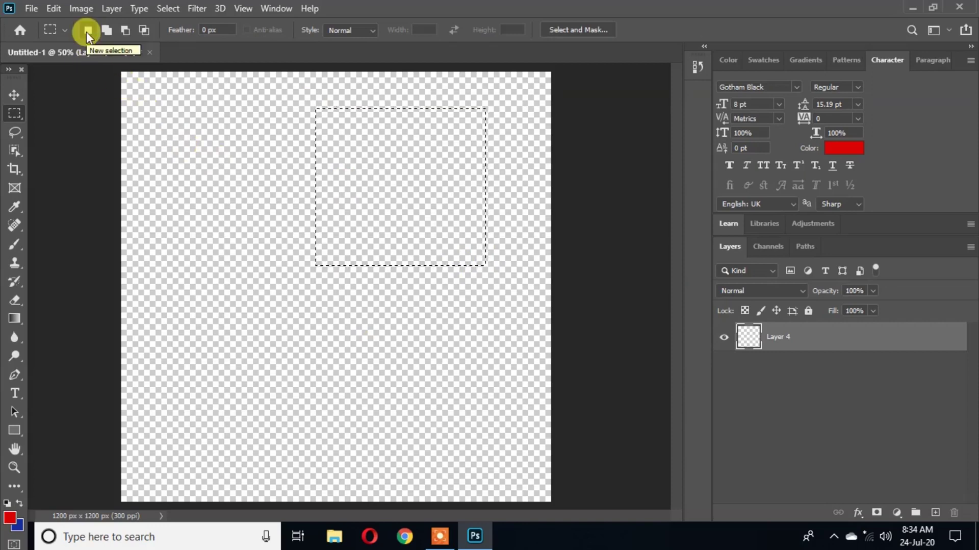
- In New Selection mode, select a narrow rectangle at the canvas's upper-left corner, fill it with the red foreground color, and deselect it
left_click_drag(149, 104, 237, 206)
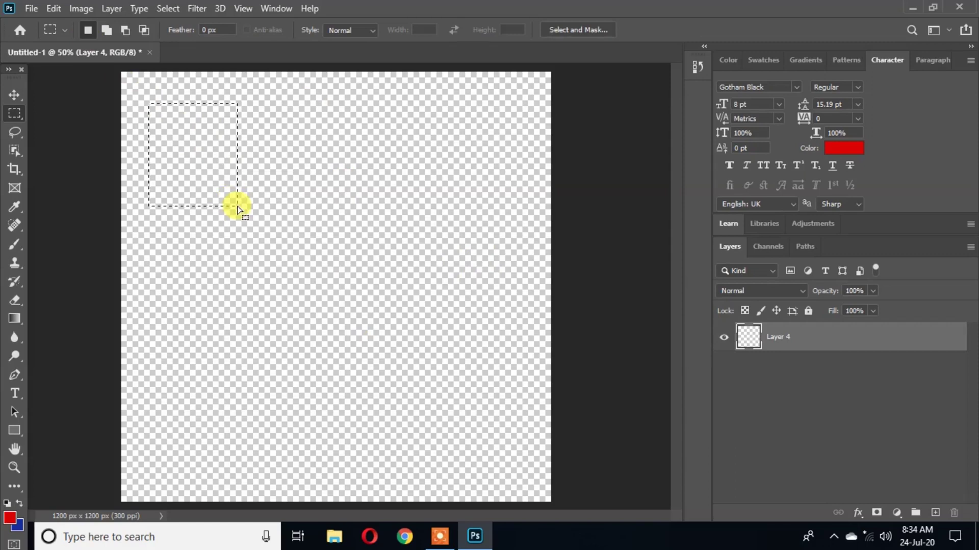
left_click_drag(132, 84, 189, 183)
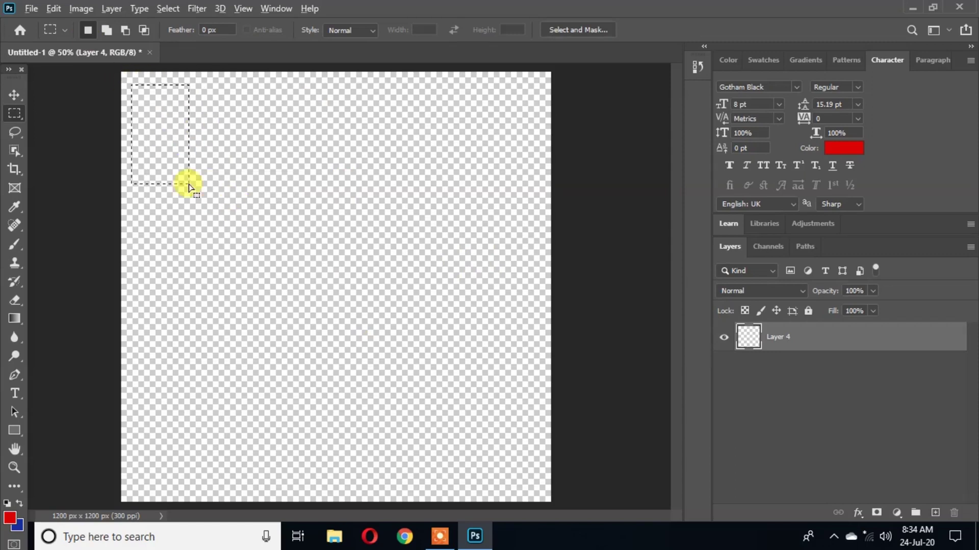
key("alt+BackSpace")
key("ctrl+d")
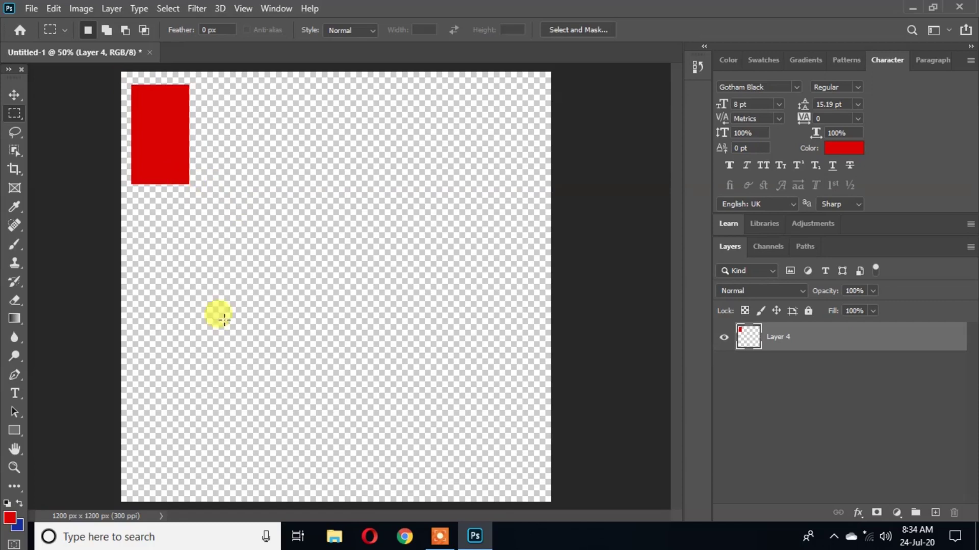
- On a new layer, combine four overlapping marquee rectangles in Add to Selection mode, fill the selection with the red foreground color, and deselect it
left_click(936, 512)
left_click_drag(229, 239, 311, 331)
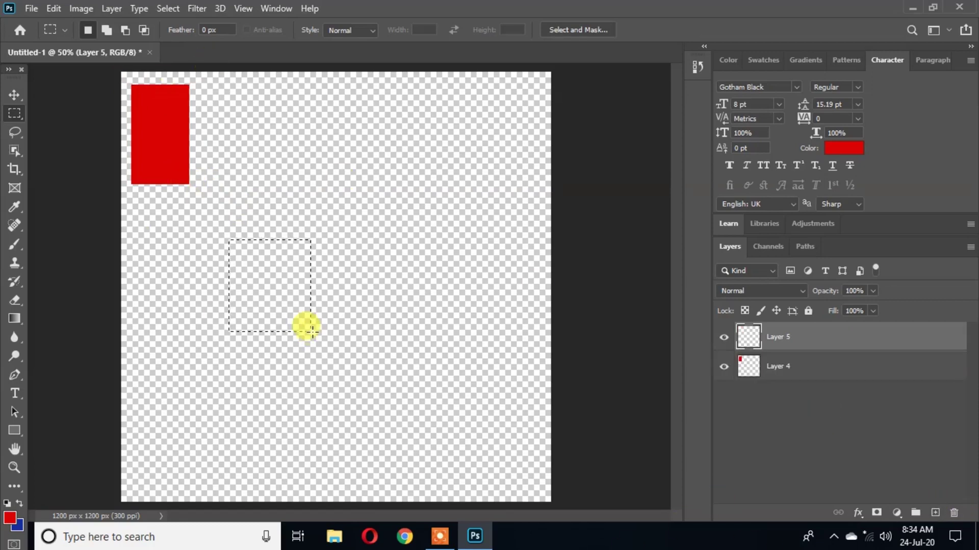
left_click(107, 30)
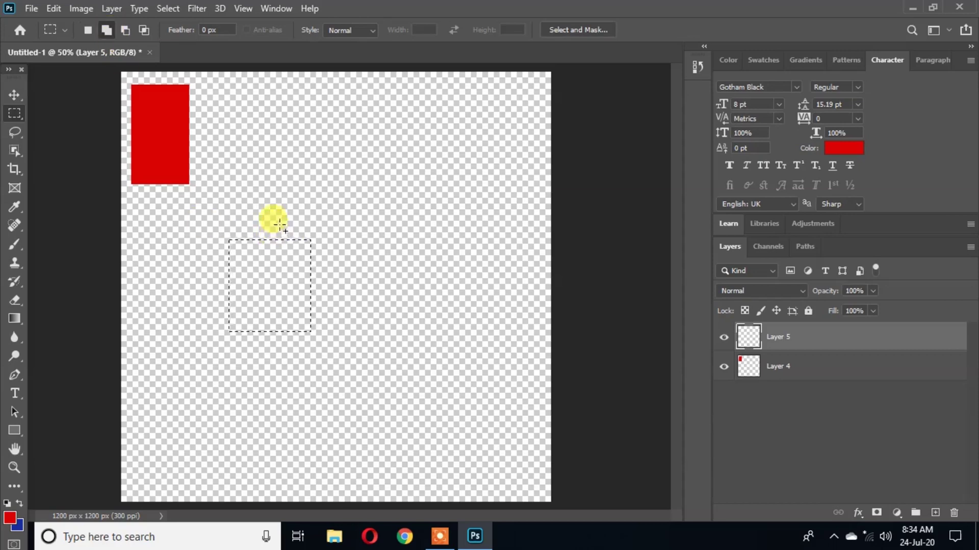
left_click_drag(268, 220, 330, 279)
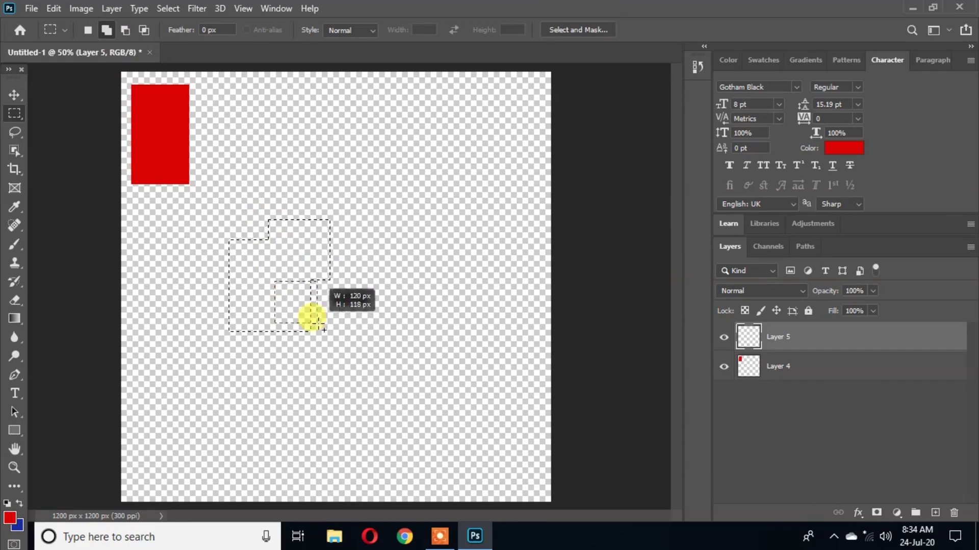
left_click_drag(346, 332, 311, 279)
left_click_drag(299, 199, 367, 262)
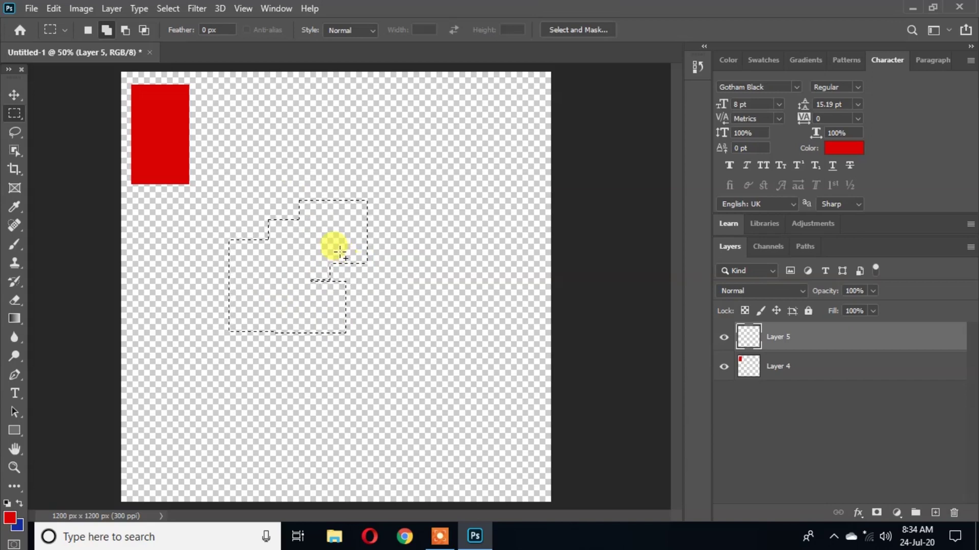
key("alt+BackSpace")
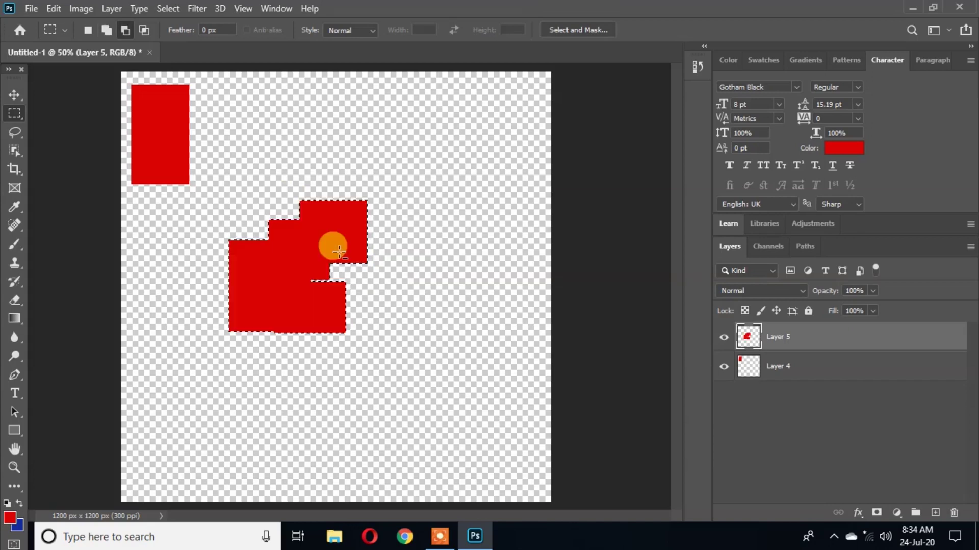
key("ctrl+d")
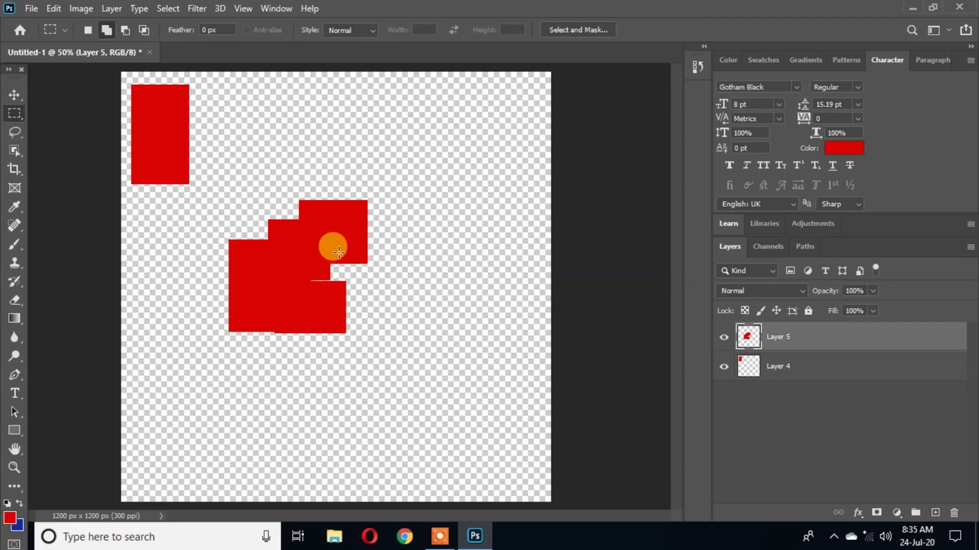
- Scale down the stepped red shape with Free Transform and place it beside the red rectangle near the top of the canvas
left_click(14, 94)
left_click_drag(280, 299, 279, 261)
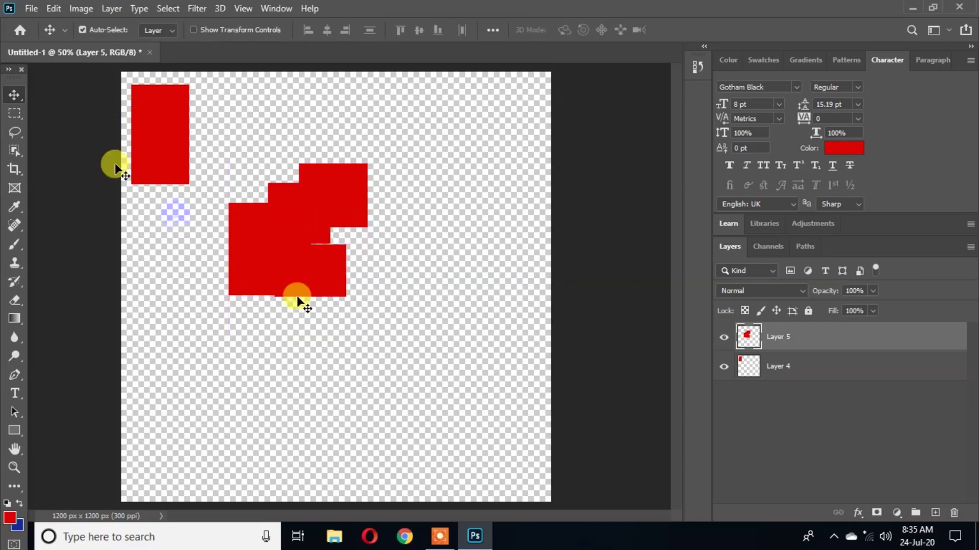
key("ctrl+t")
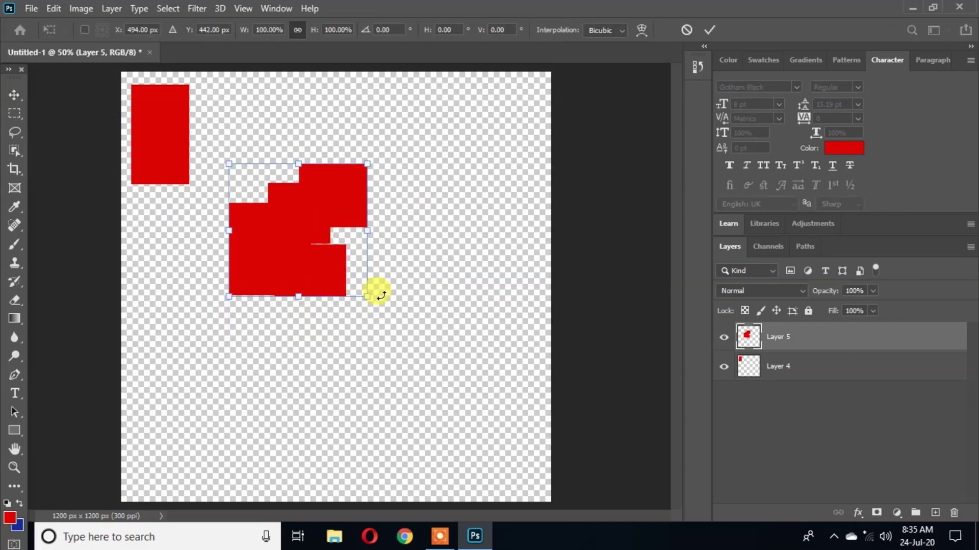
left_click_drag(370, 291, 323, 277)
left_click_drag(290, 223, 258, 133)
key("Return")
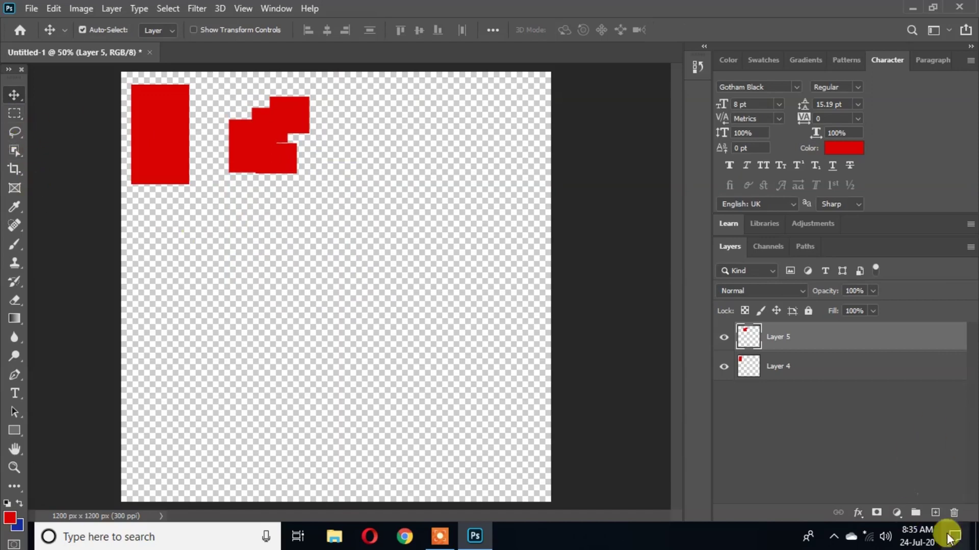
- Add a new layer and marquee-select a roughly square area below the stepped red shape
left_click(935, 512)
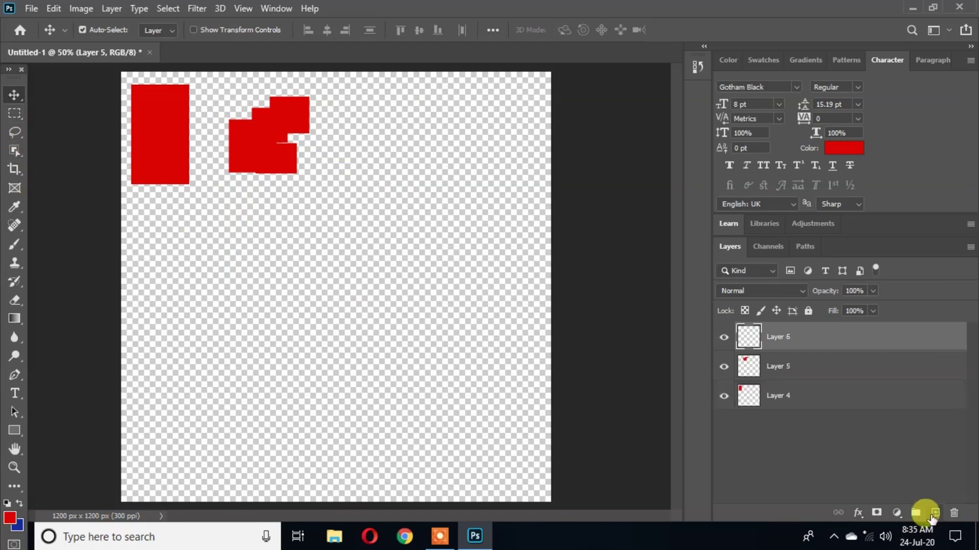
left_click(14, 113)
left_click_drag(216, 269, 315, 369)
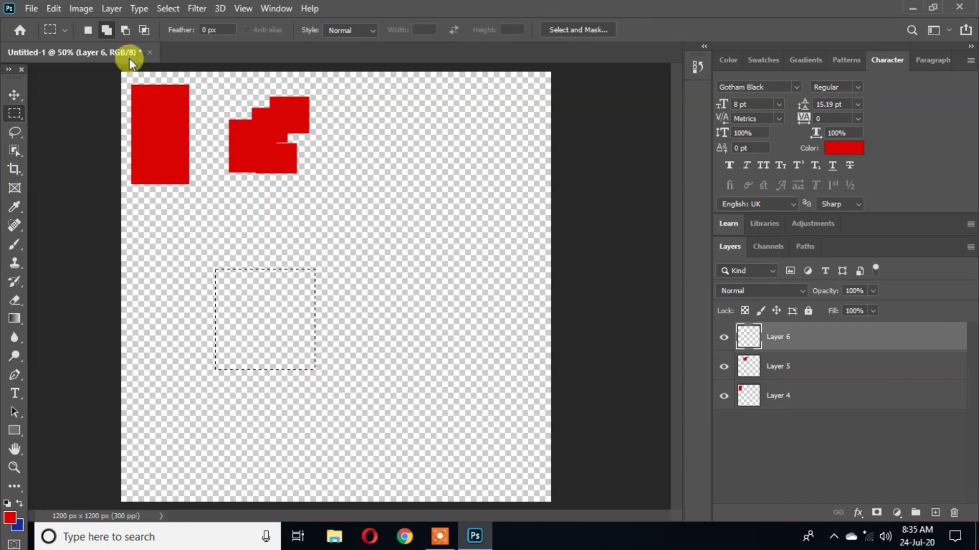
- In Subtract from Selection mode, cut three rectangles out of the square selection, at its upper-right, left and lower-right parts
left_click(125, 30)
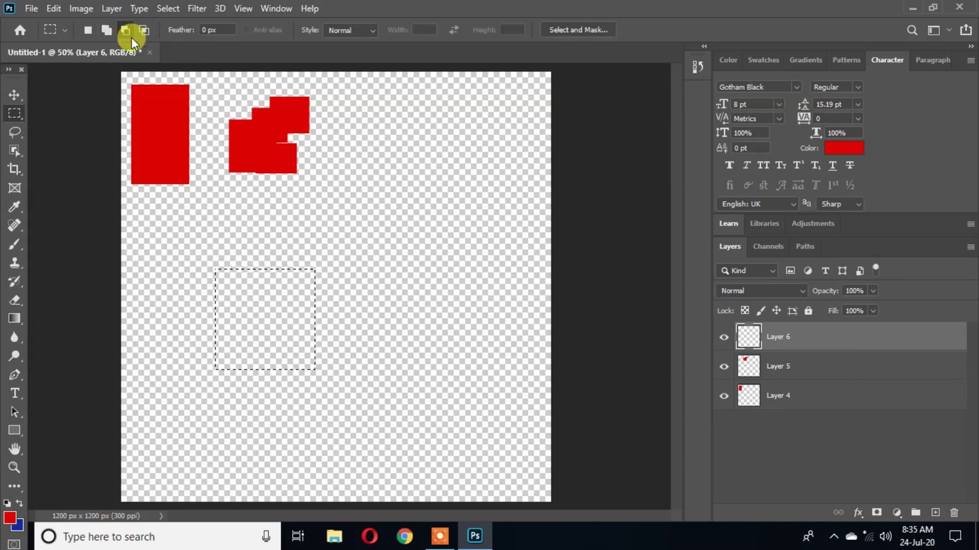
left_click_drag(258, 231, 331, 310)
left_click_drag(246, 323, 247, 325)
left_click_drag(314, 392, 263, 335)
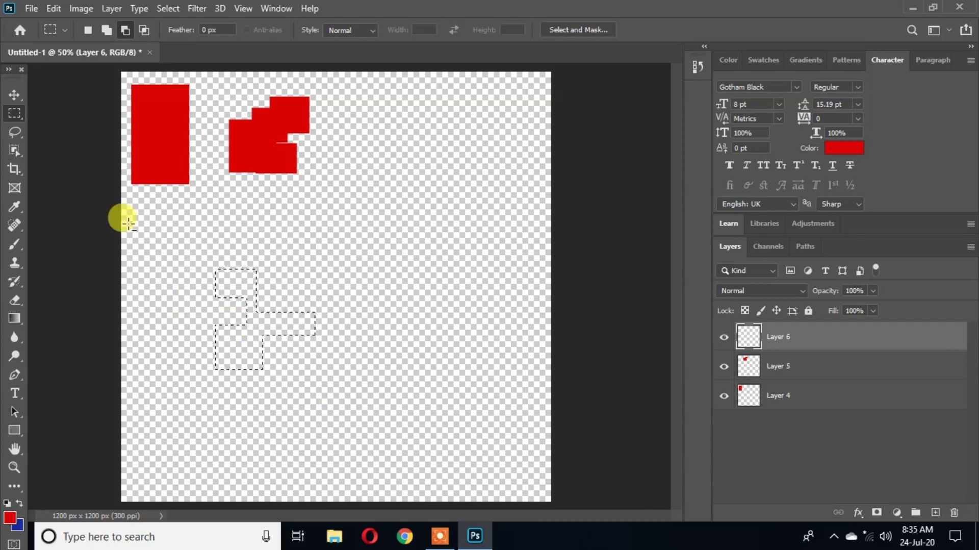
- Fill the notched selection with the red foreground color, deselect it, and move the shape beside the stepped red shape near the canvas top
key("alt+BackSpace")
key("ctrl+d")
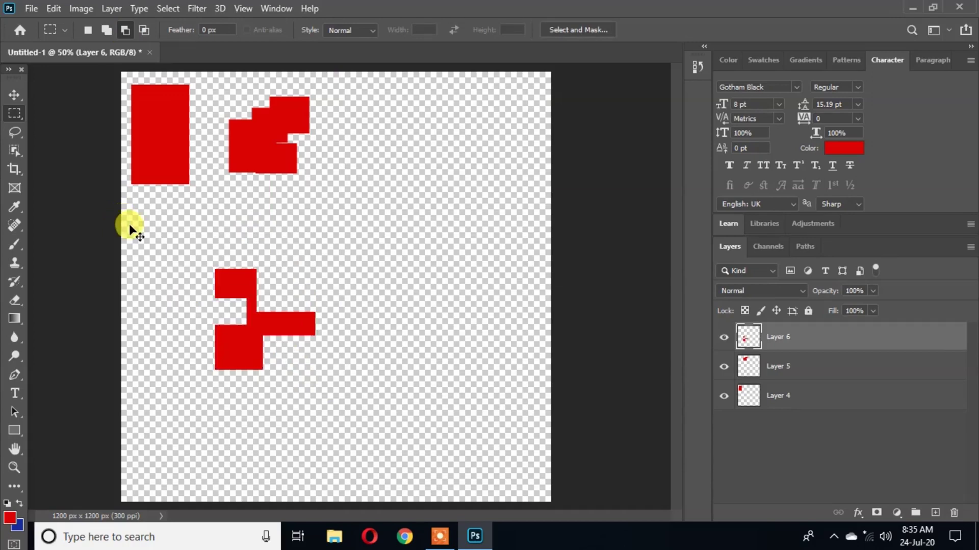
left_click(14, 95)
left_click_drag(233, 361, 367, 187)
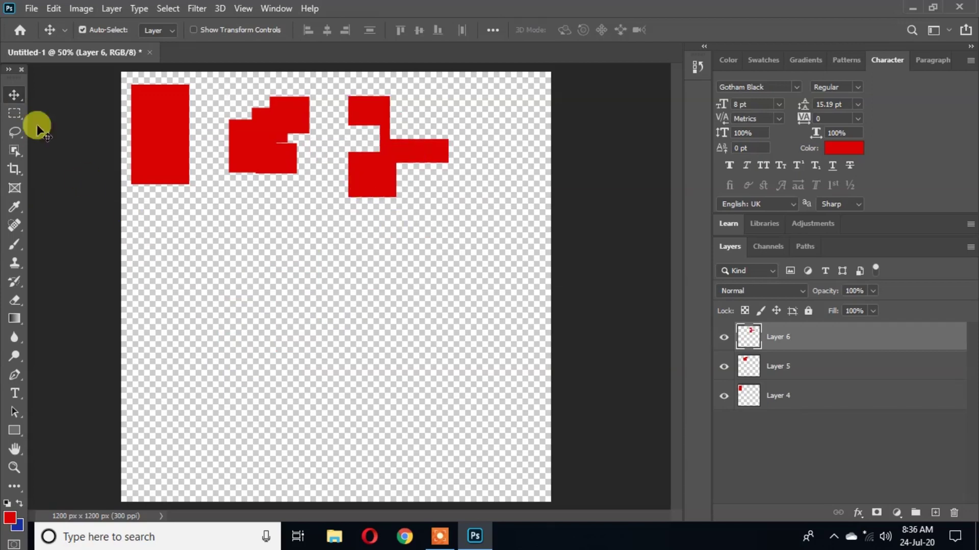
- Add a new layer and marquee-select a rectangular area in the empty space below the tall red rectangle
left_click(17, 110)
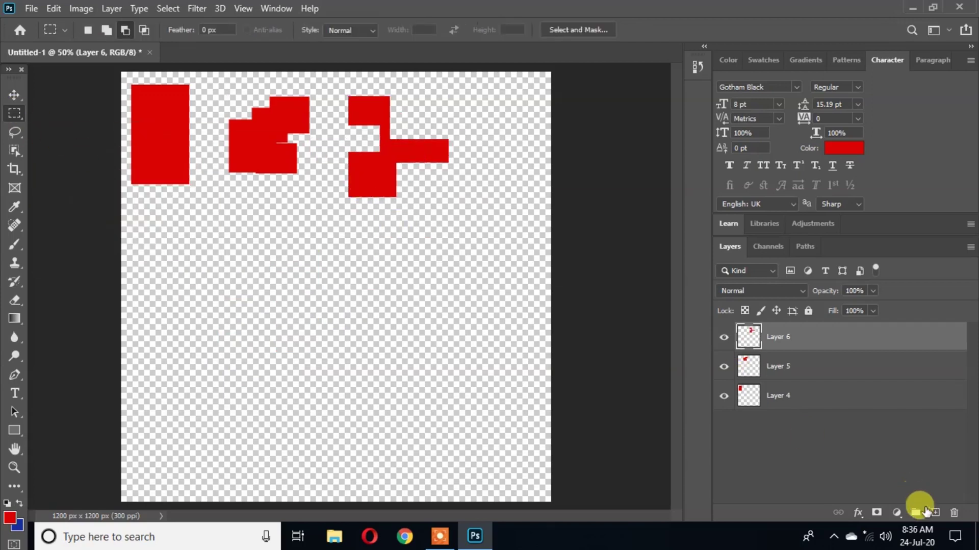
left_click(935, 511)
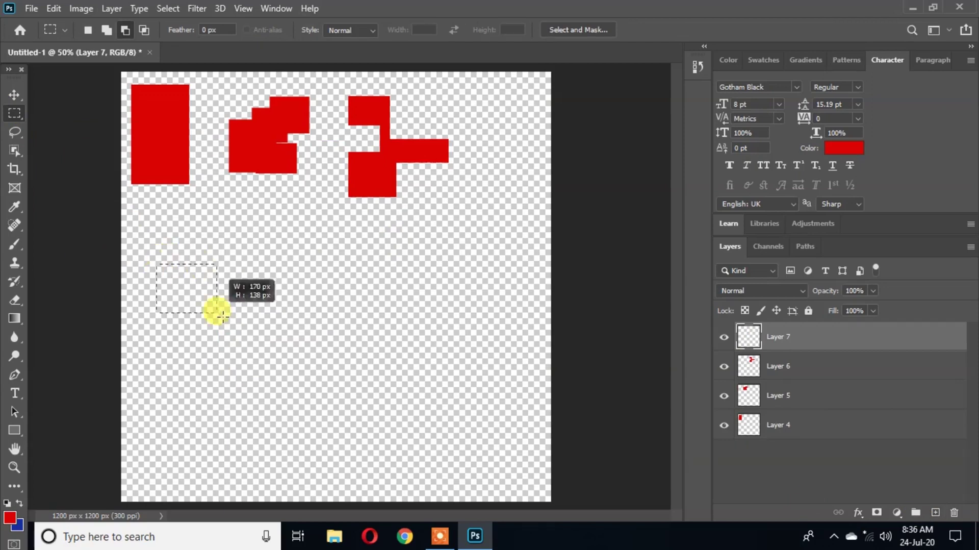
left_click(275, 354)
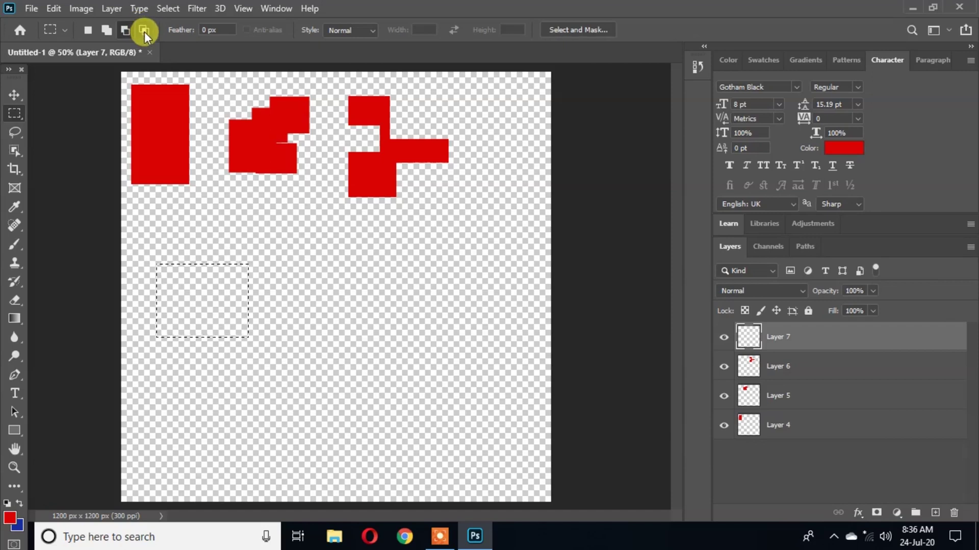
left_click_drag(207, 237, 288, 312)
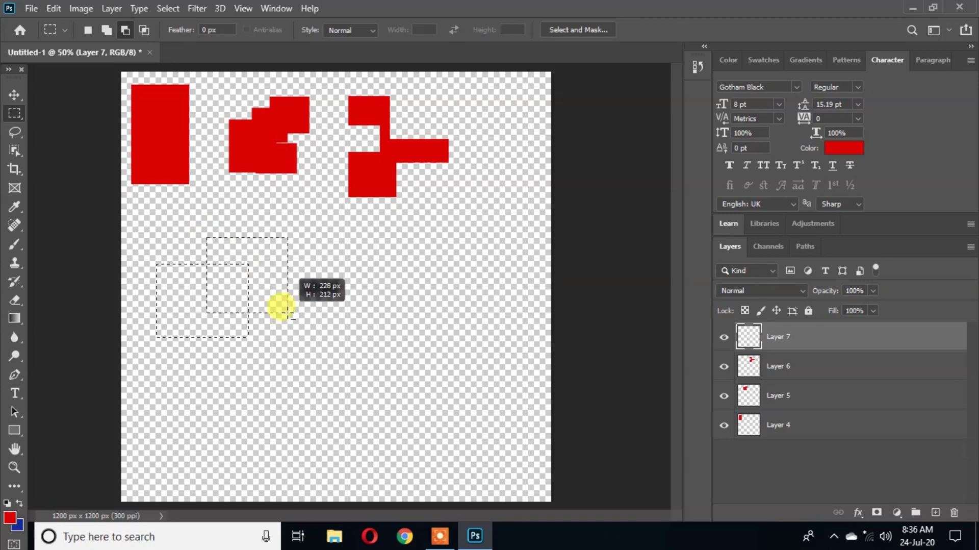
left_click_drag(288, 312, 289, 312)
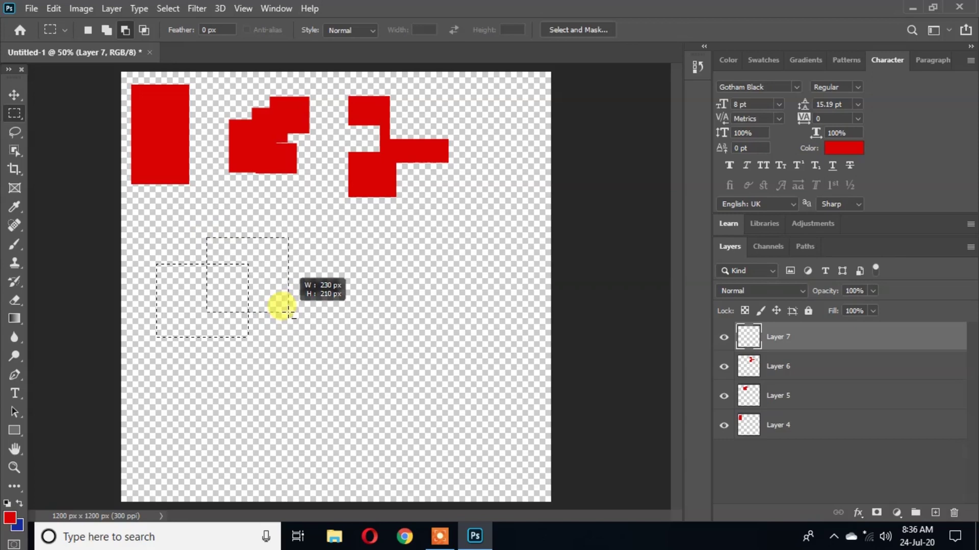
left_click_drag(289, 312, 289, 312)
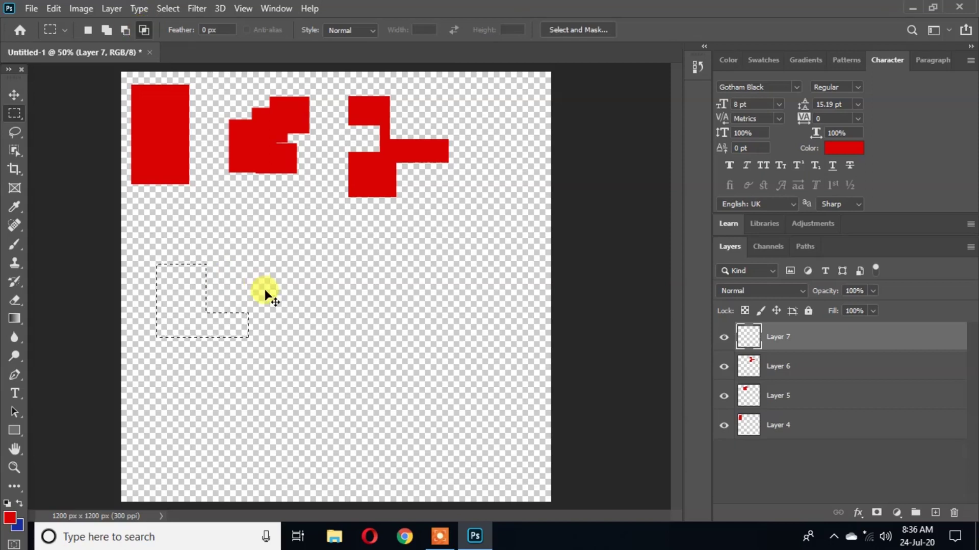
- Intersect the selection with an overlapping rectangle, fill the overlap with red, and move it beside the notched shape near the canvas's upper-right corner
left_click_drag(194, 239, 270, 311)
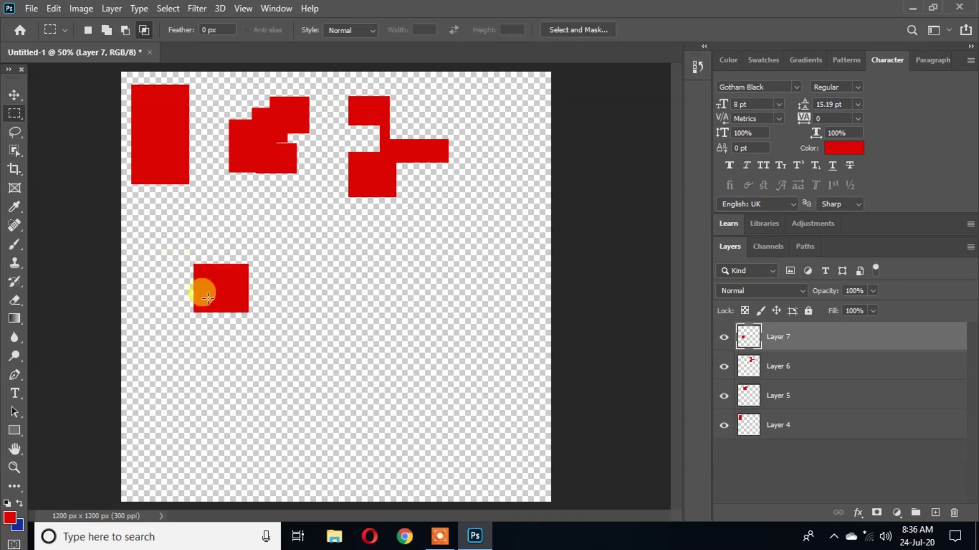
left_click(14, 94)
left_click_drag(218, 284, 501, 143)
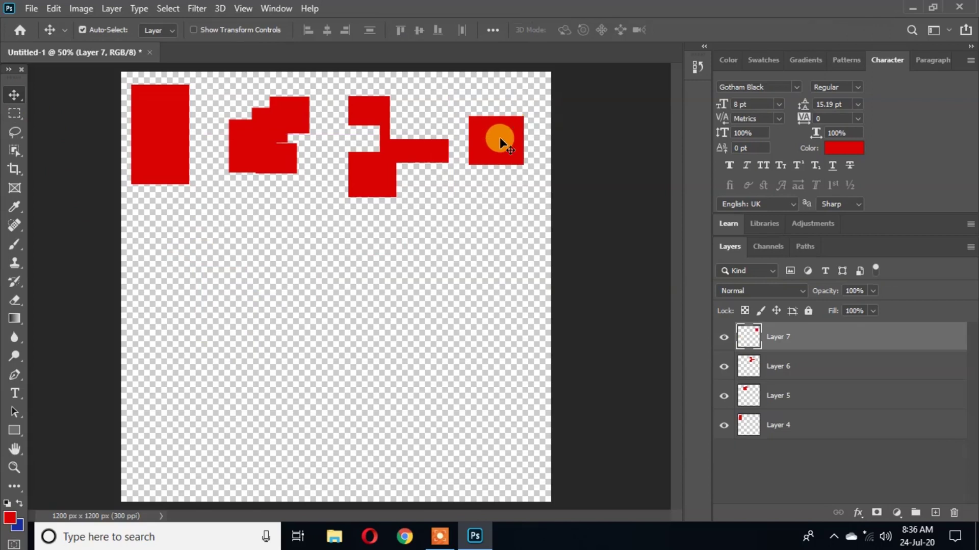
- With the Elliptical Marquee tool, select a perfect circle below the tall red rectangle and fill it with red on a new layer
left_click(14, 113)
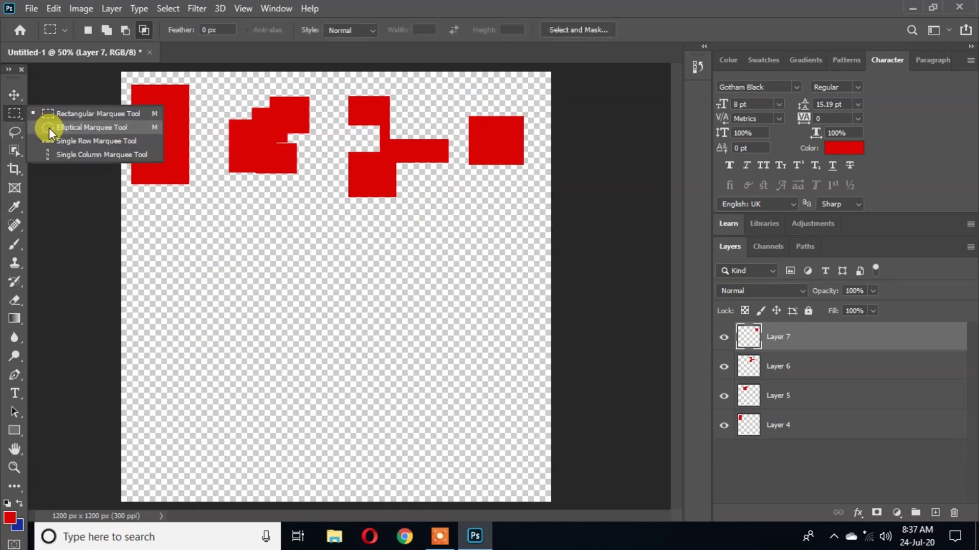
left_click(49, 127)
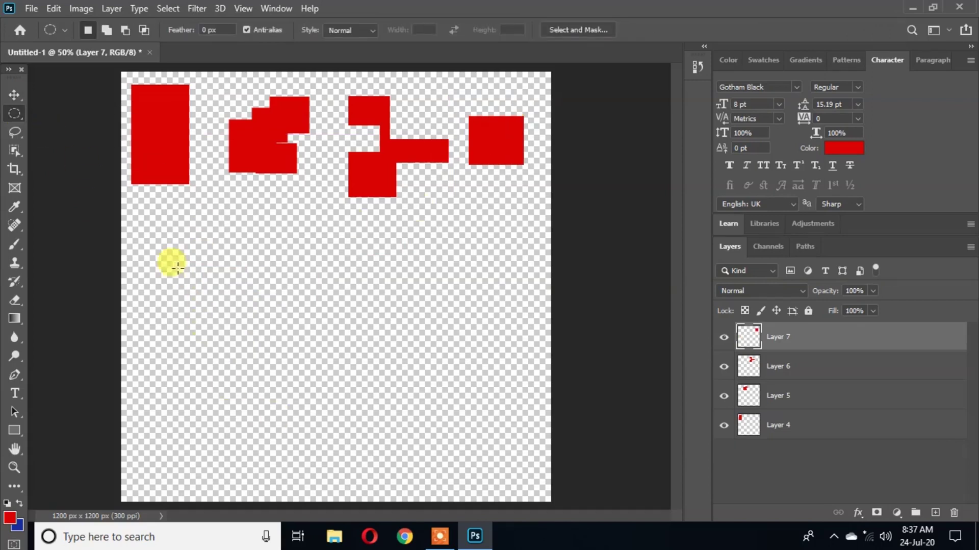
left_click_drag(175, 274, 308, 393)
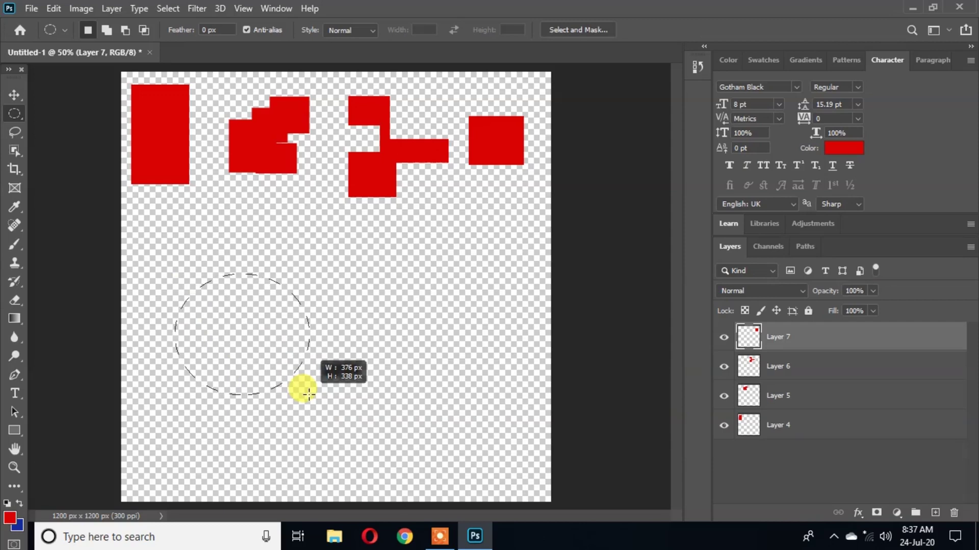
key("shift")
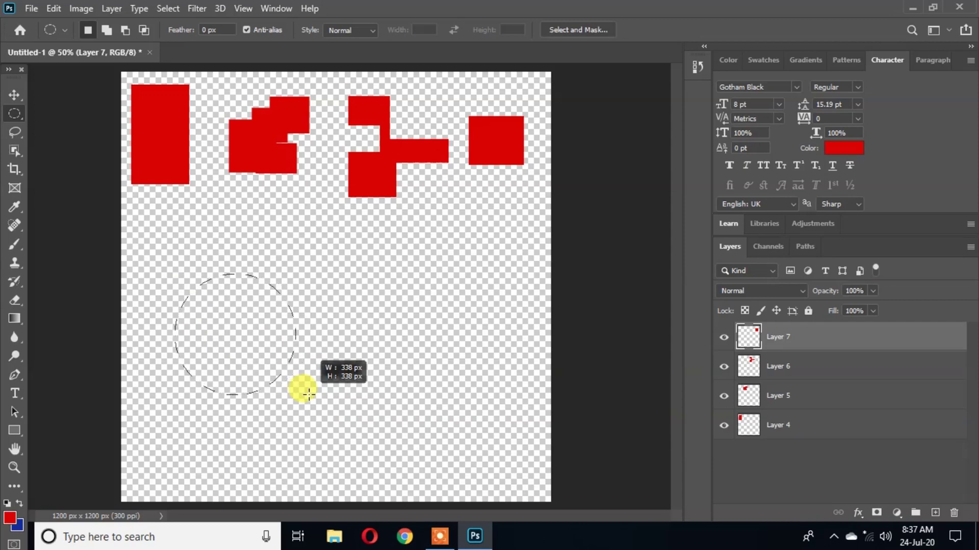
left_click_drag(309, 394, 218, 317)
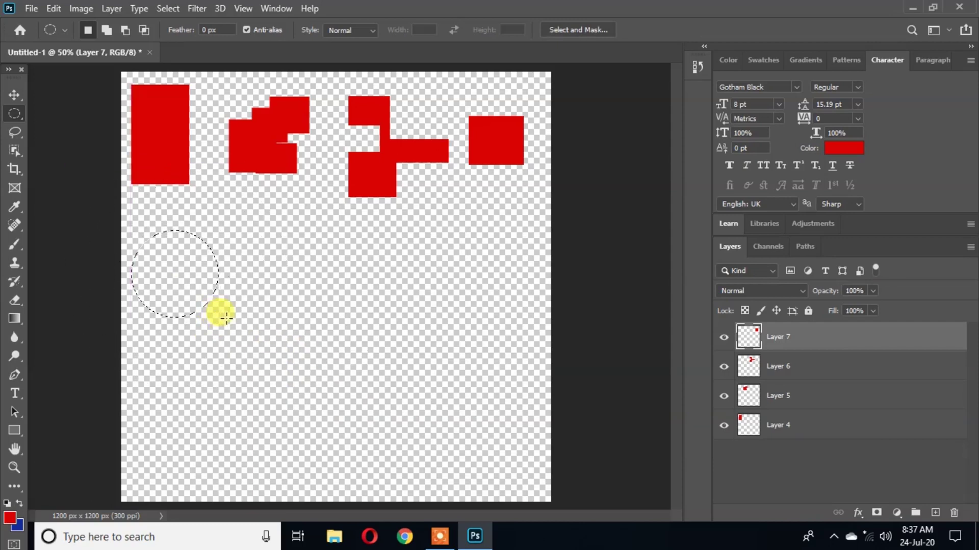
left_click(935, 512)
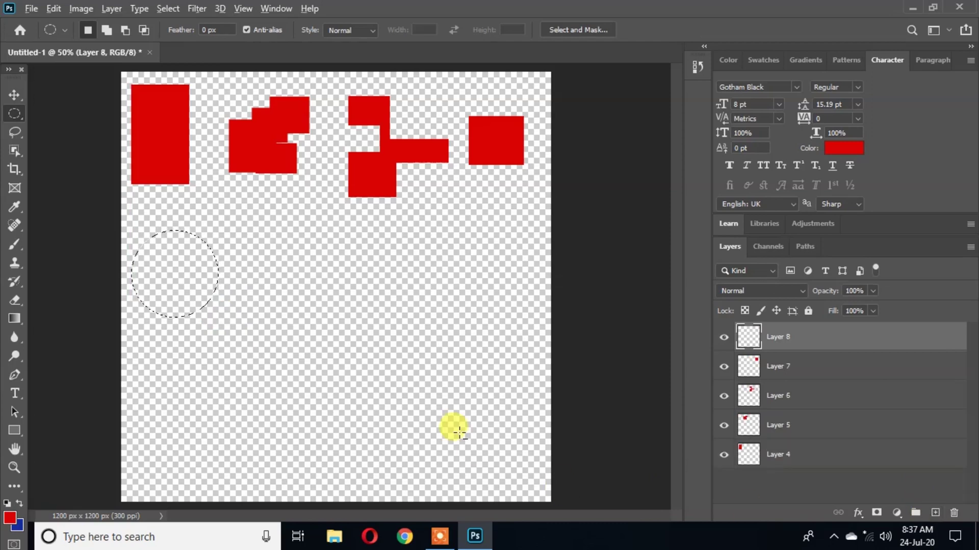
key("alt+BackSpace")
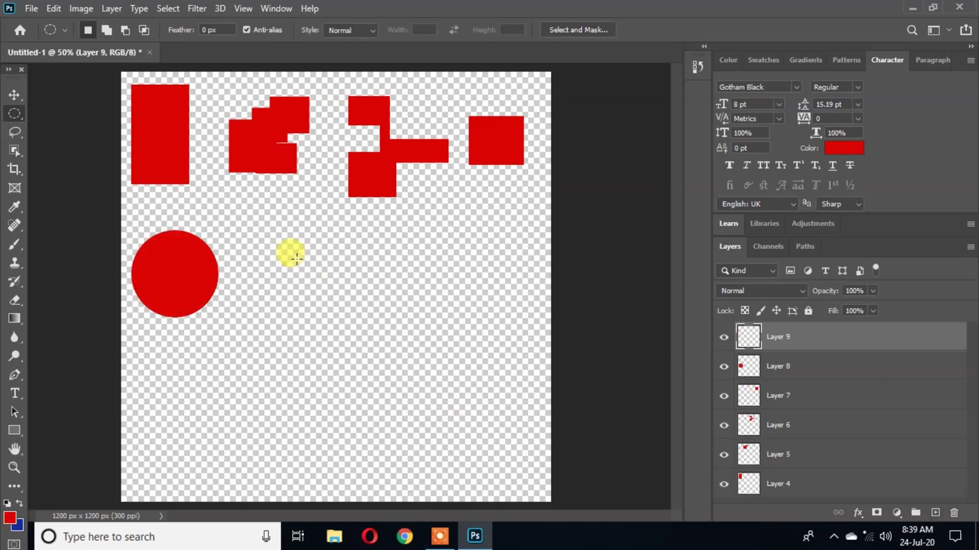
- Select a circle beside the red one, add small overlapping ellipses around its edge in Add to Selection mode, then fill it red and deselect
left_click_drag(274, 246, 329, 319)
left_click_drag(266, 258, 290, 298)
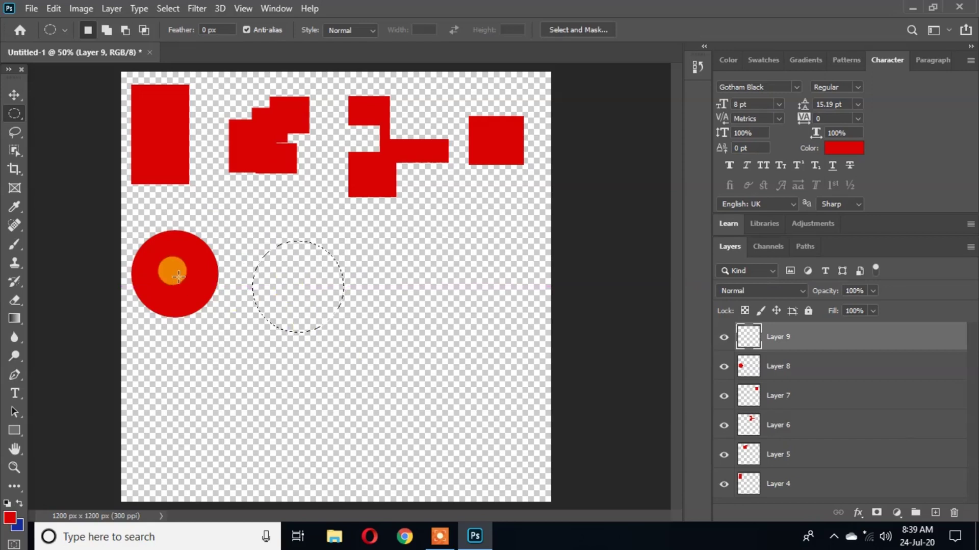
left_click(107, 30)
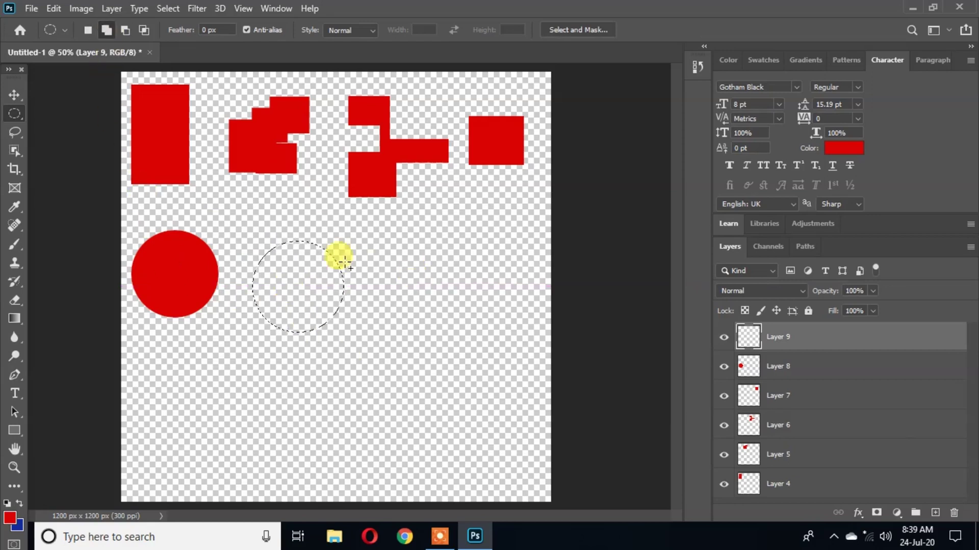
left_click_drag(321, 253, 341, 303)
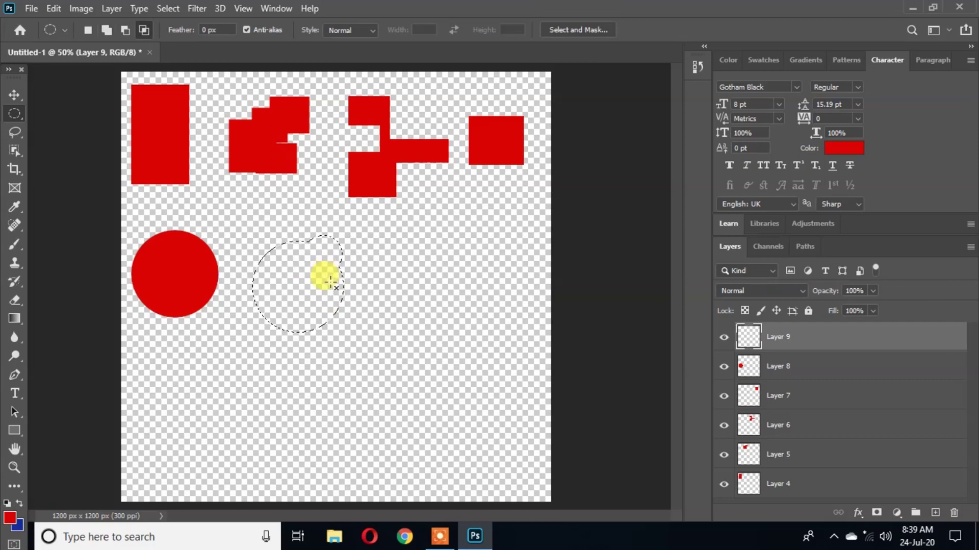
left_click_drag(291, 218, 344, 328)
left_click_drag(284, 313, 314, 352)
left_click_drag(253, 294, 246, 326)
left_click_drag(247, 269, 301, 251)
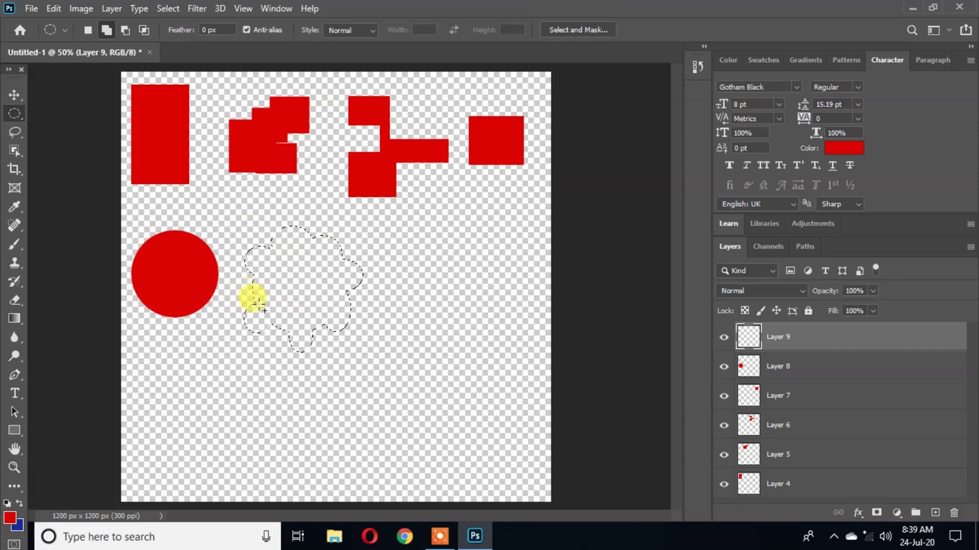
key("alt+BackSpace")
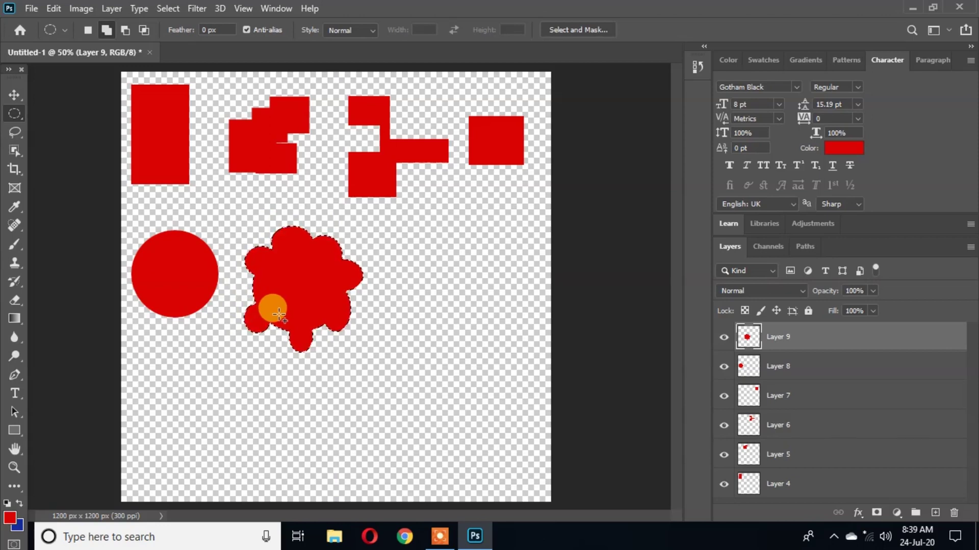
key("ctrl+d")
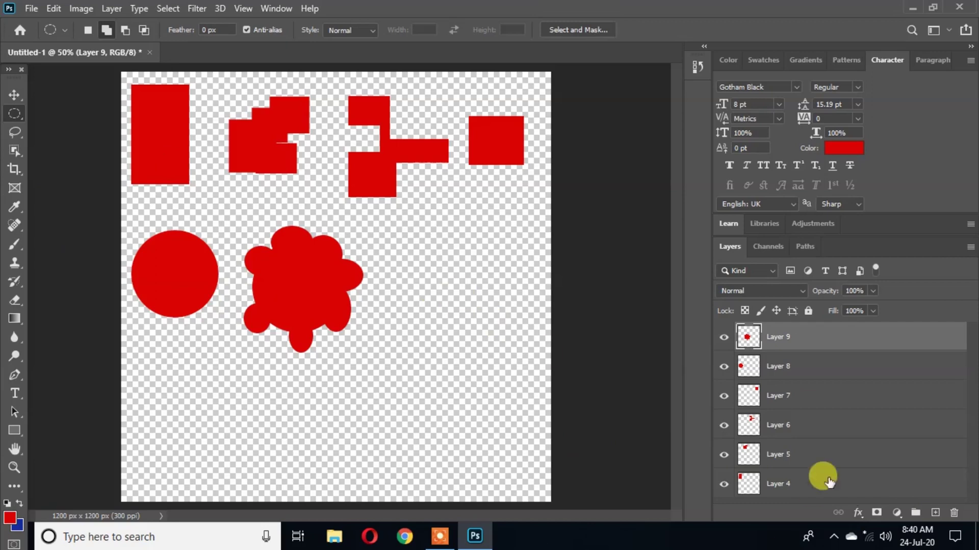
- On a new layer, select a circle beside the flower shape, subtract an overlapping ellipse to form a crescent, and fill it with red
left_click(935, 512)
left_click_drag(424, 254, 483, 317)
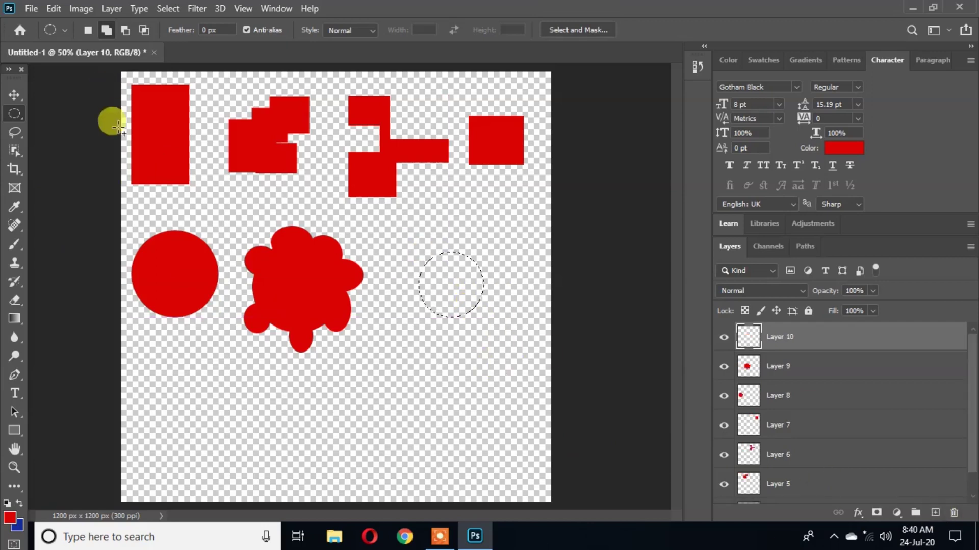
left_click(125, 34)
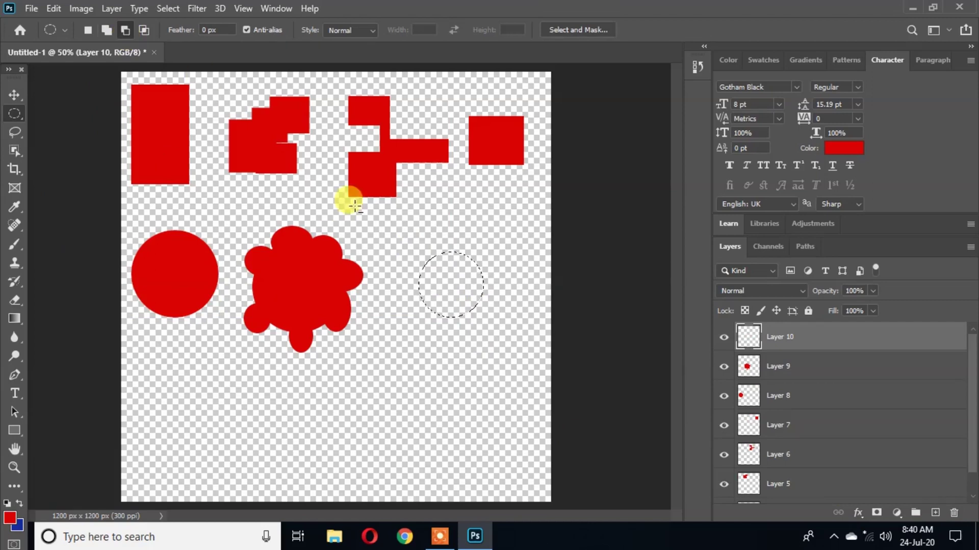
left_click_drag(405, 238, 478, 310)
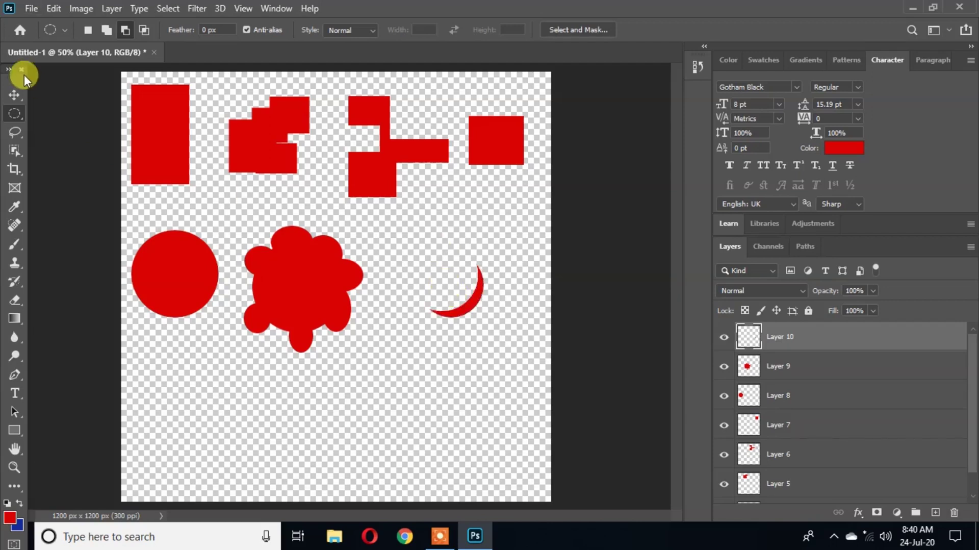
- Move the red crescent closer to the flower shape and enlarge it to about 147% with Free Transform
left_click(15, 94)
left_click_drag(475, 309, 429, 307)
key("ctrl+t")
left_click_drag(437, 260, 454, 256)
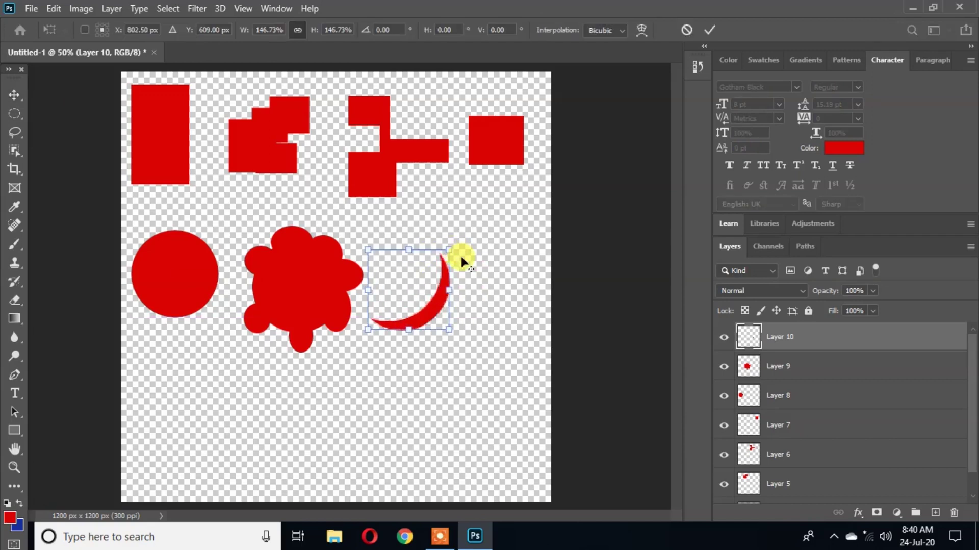
double_click(433, 284)
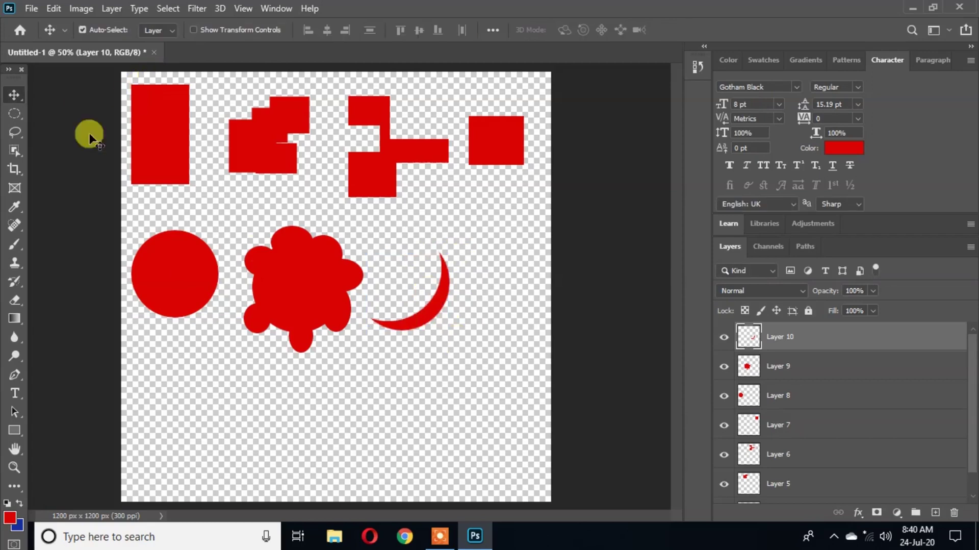
- Select a circle below the red one, intersect it with an overlapping ellipse in Intersect with Selection mode, and fill the overlap with red
left_click(17, 121)
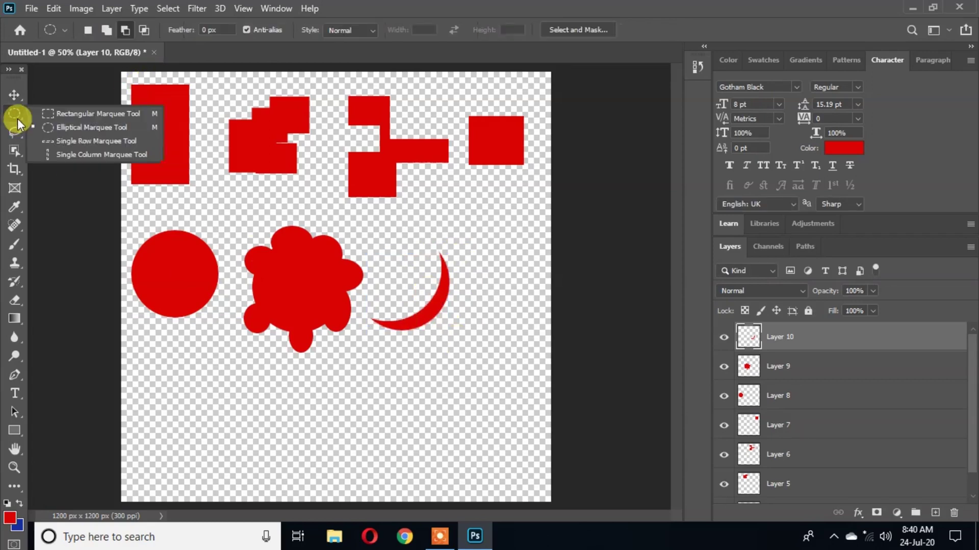
left_click(86, 128)
left_click_drag(156, 378, 239, 460)
left_click_drag(207, 402, 253, 437)
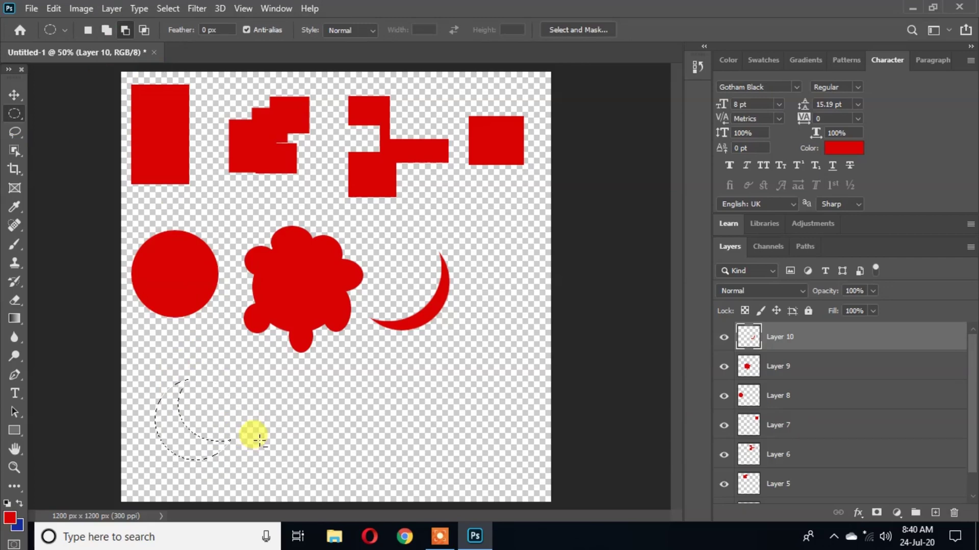
key("ctrl+z")
left_click(143, 30)
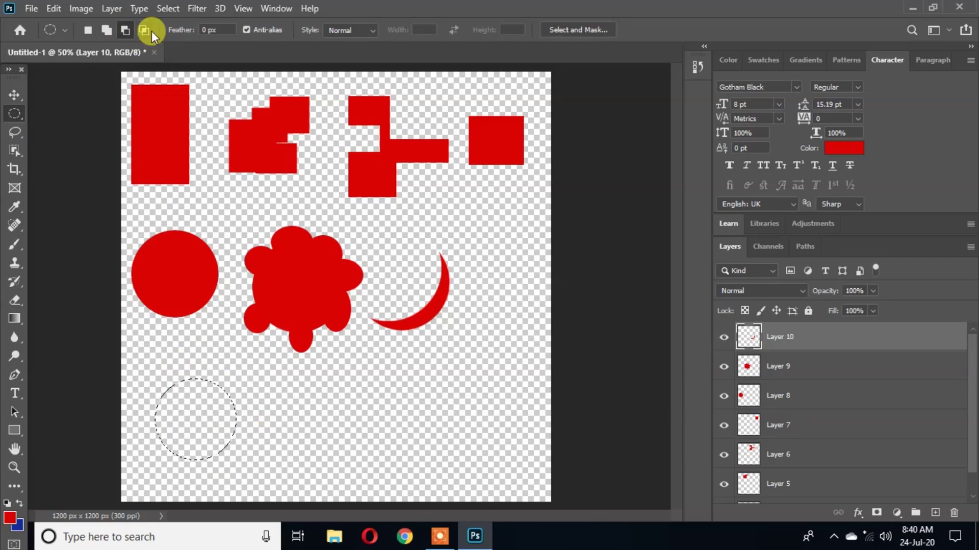
left_click_drag(192, 380, 253, 434)
key("alt+BackSpace")
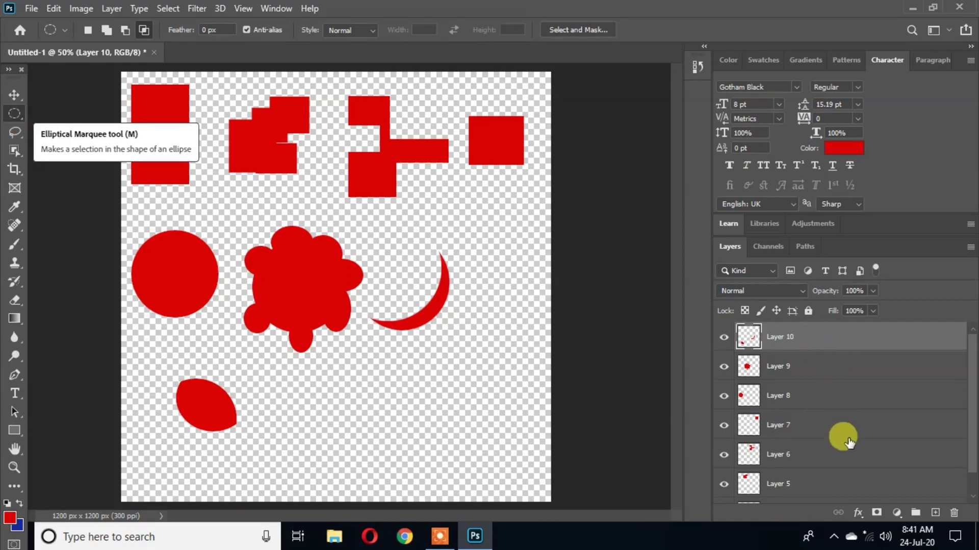
- Move the red flower shape on Layer 9 slightly up and towards the red circle
left_click(801, 369)
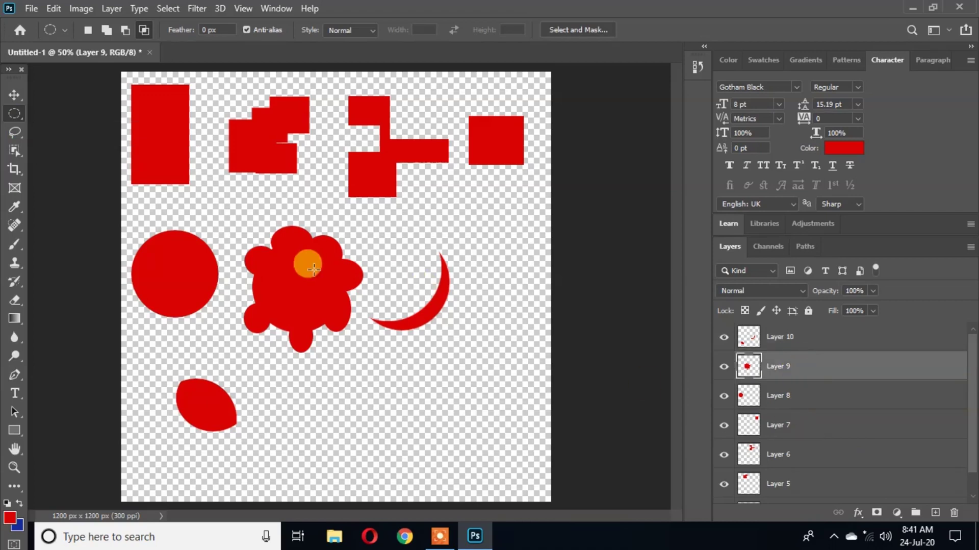
left_click(15, 95)
mouse_move(306, 288)
left_mouse_down()
mouse_move(212, 269)
mouse_move(303, 127)
mouse_move(558, 350)
mouse_move(198, 314)
mouse_move(301, 276)
left_mouse_up()
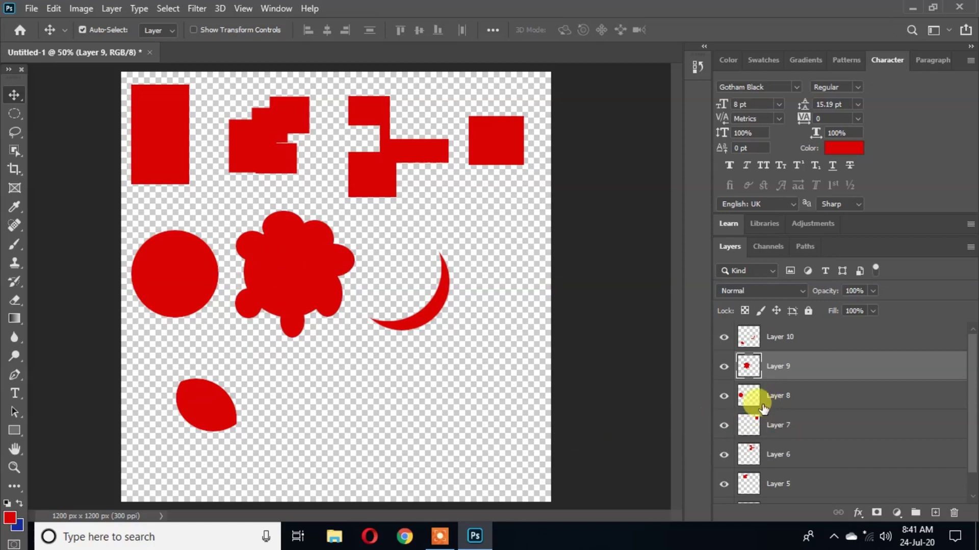
- Select a single-pixel row below the leaf shape with the Single Row Marquee tool and stroke it 2 px in red, located Inside
left_click(15, 116)
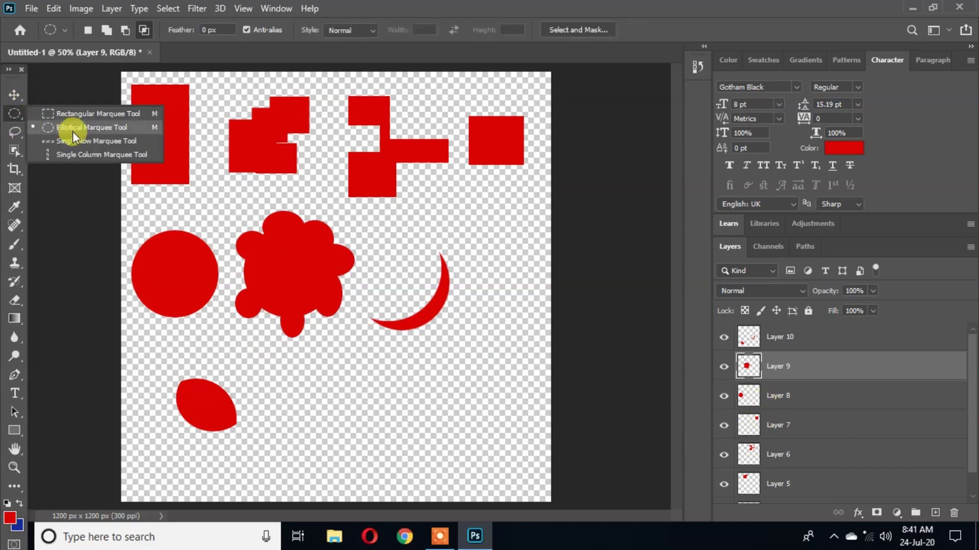
left_click(75, 140)
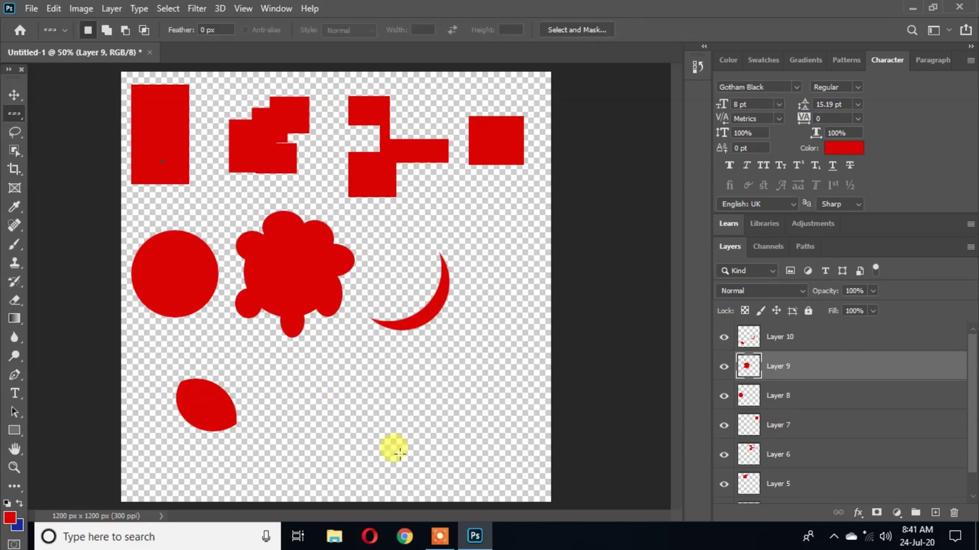
left_click(322, 443)
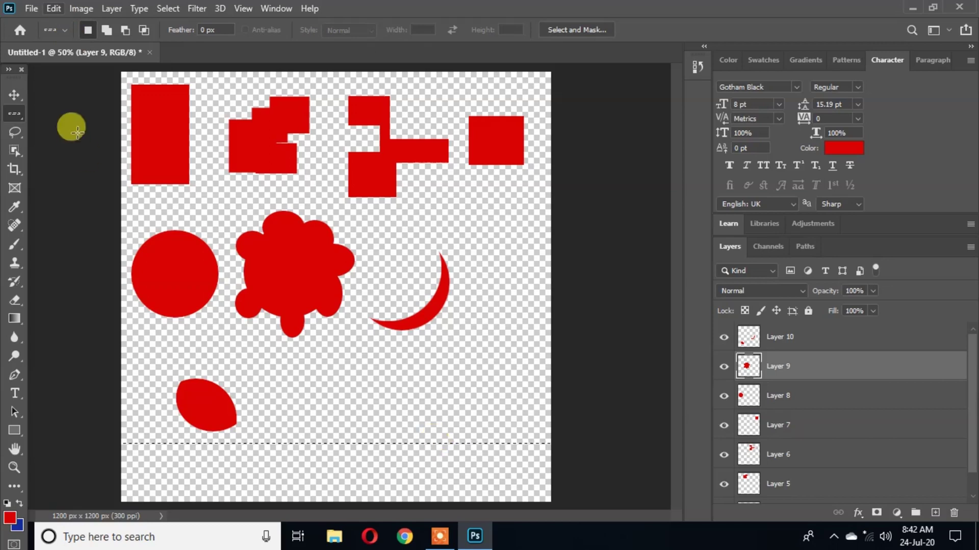
left_click(54, 8)
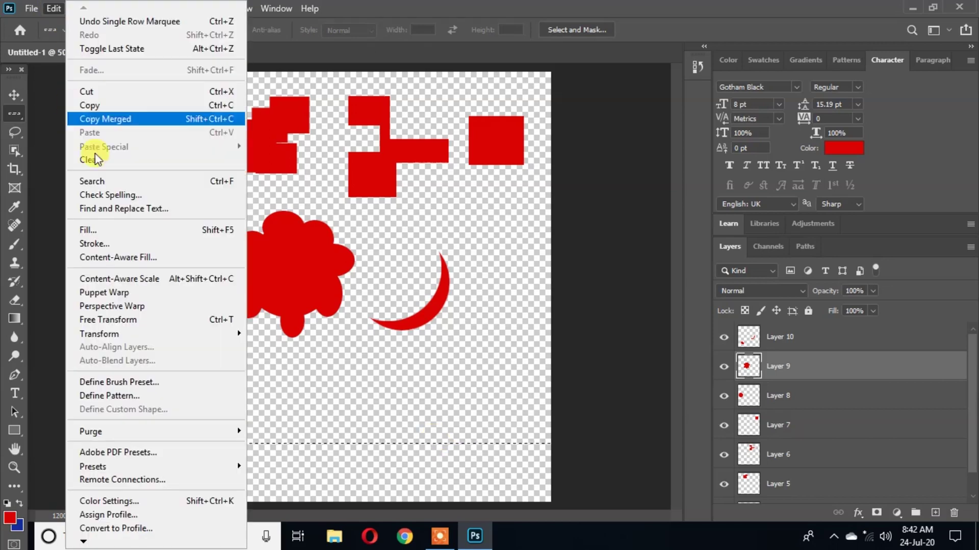
left_click(137, 242)
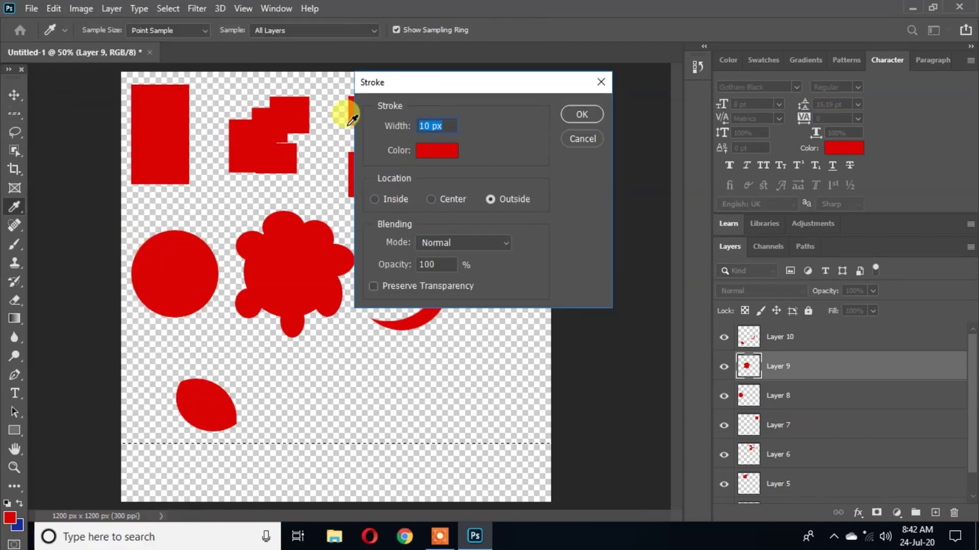
type("2")
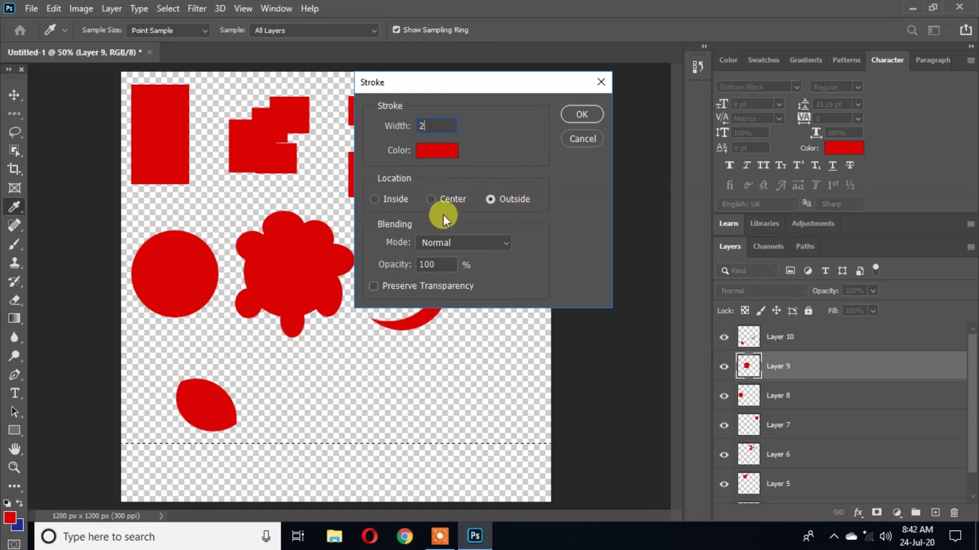
left_click(580, 116)
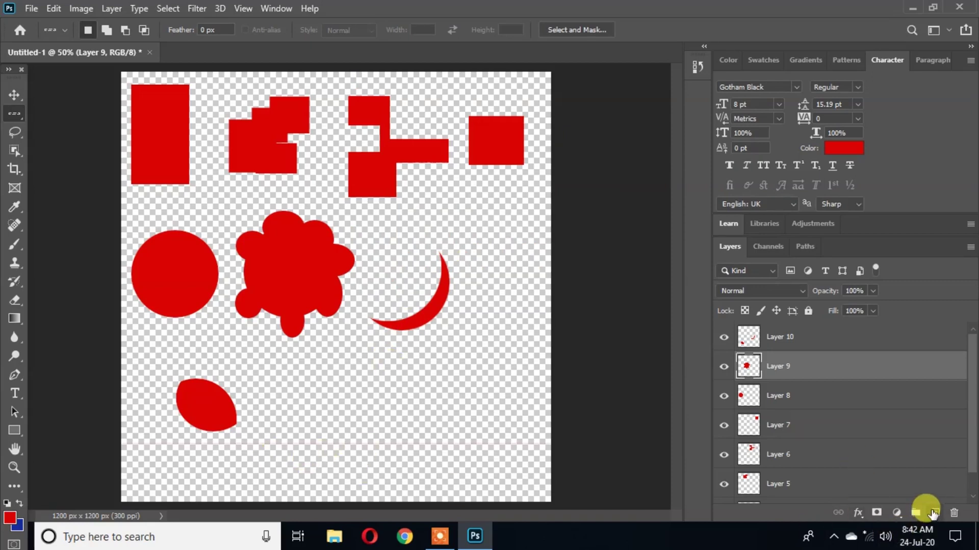
- On a new layer, select a single row just below the first line and stroke it 2 px in red, located Center
left_click(935, 512)
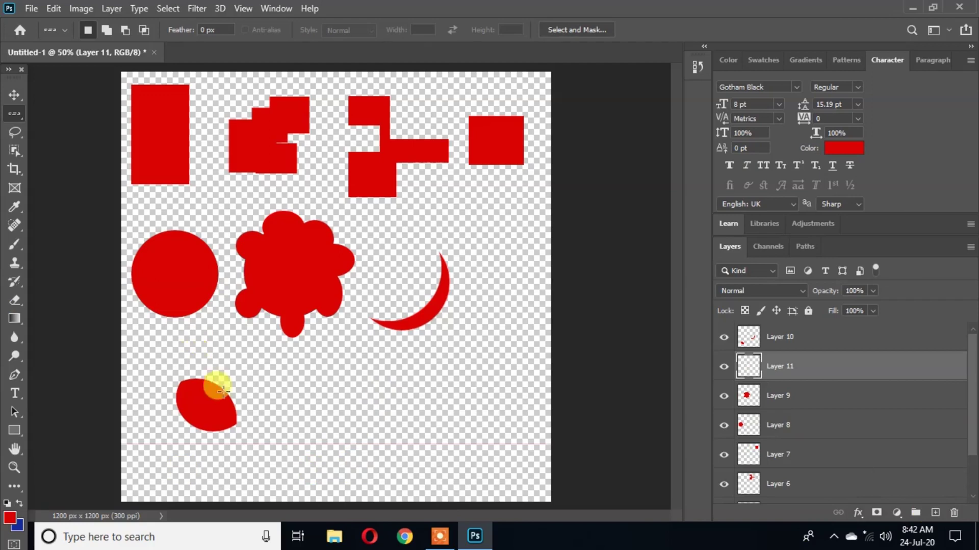
left_click(250, 462)
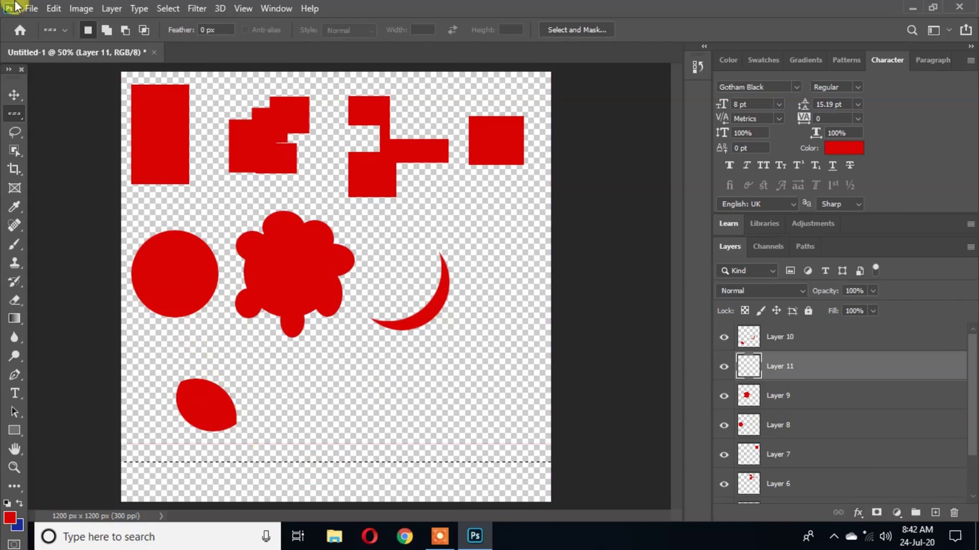
left_click(54, 8)
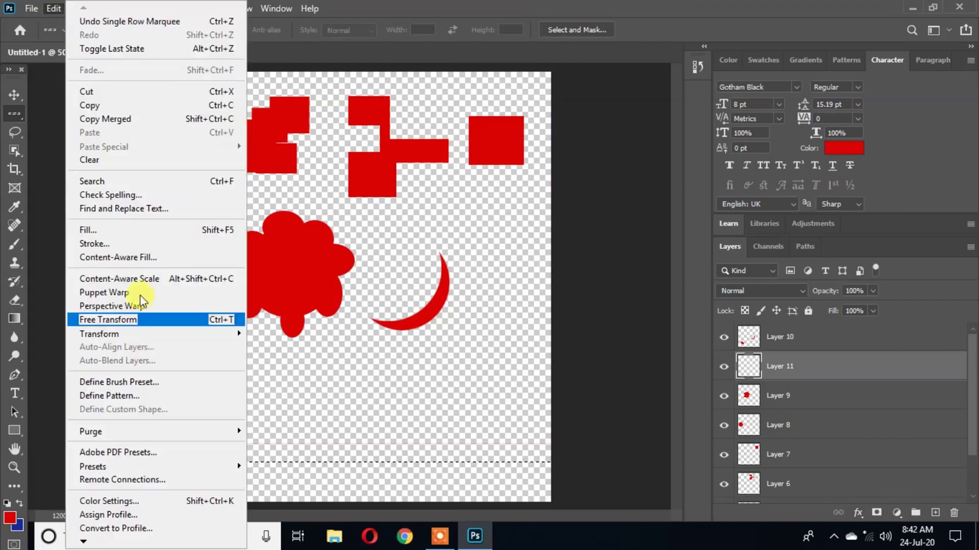
left_click(137, 249)
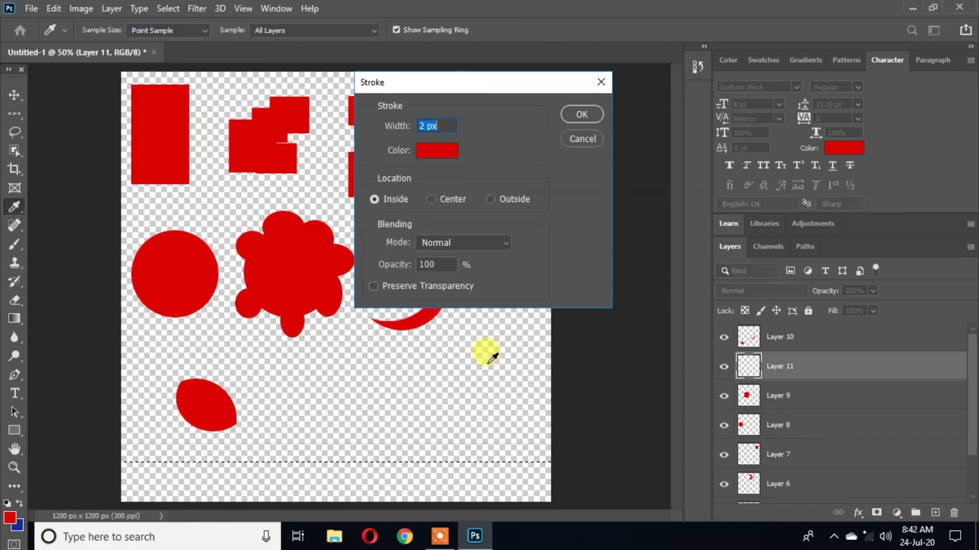
left_click(432, 199)
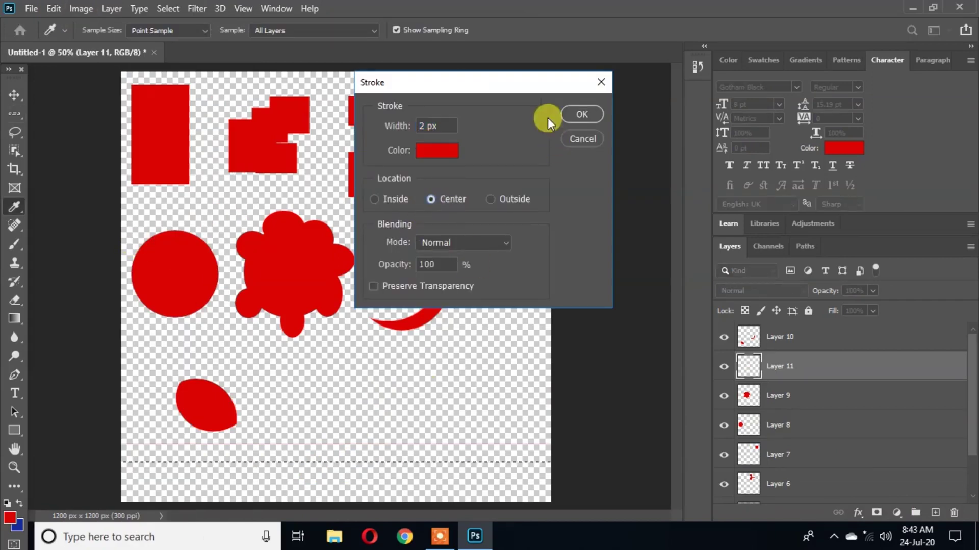
left_click(581, 113)
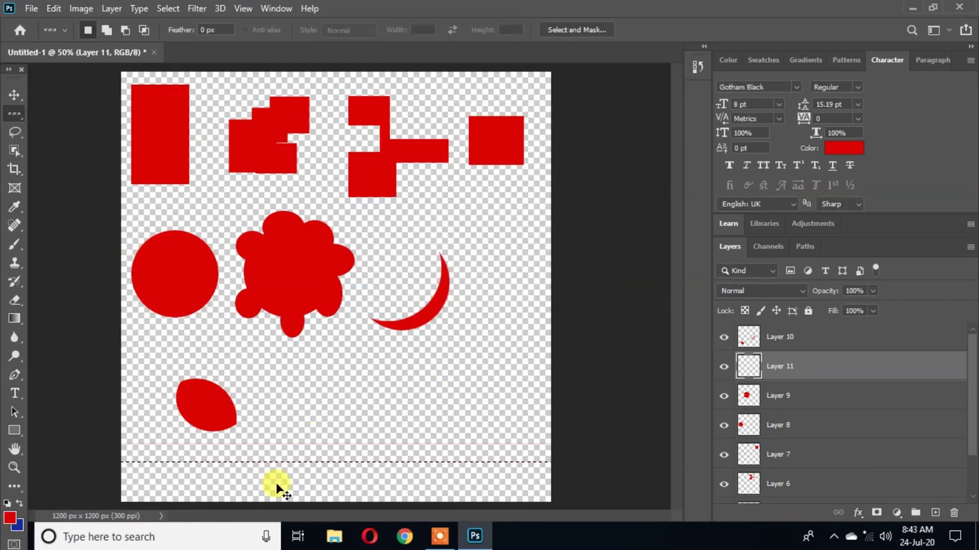
- On another new layer, select a single row below the second line and stroke it 2 px in red, located Outside
left_click(936, 512)
left_click(221, 480)
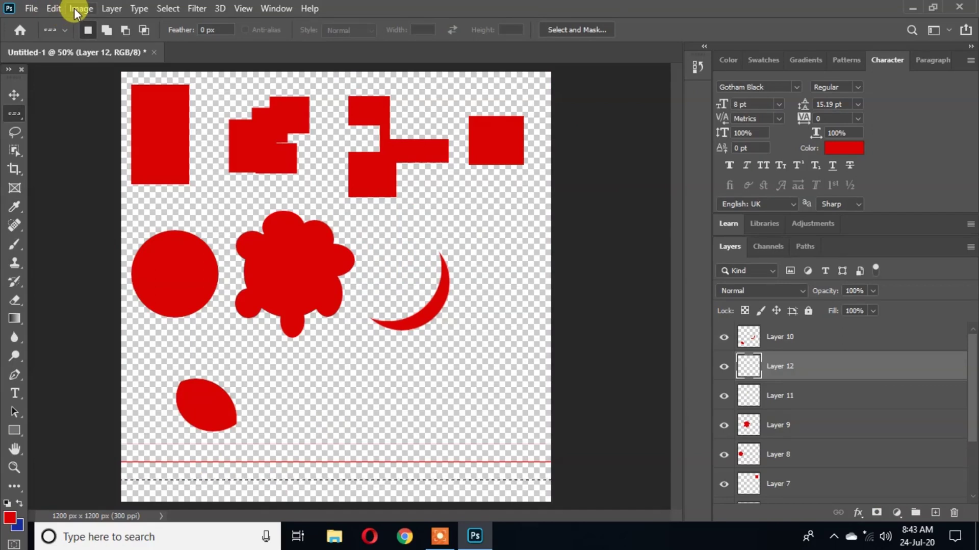
left_click(55, 9)
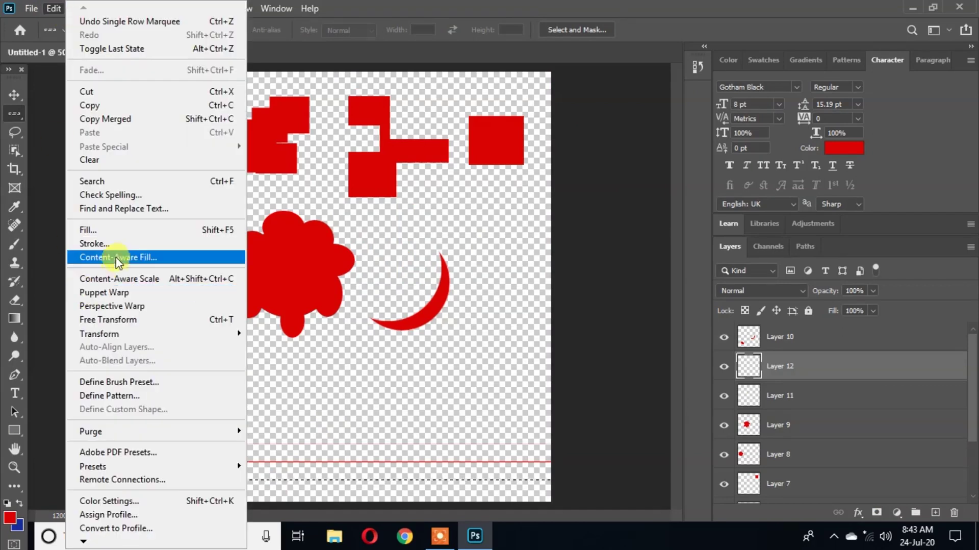
left_click(123, 243)
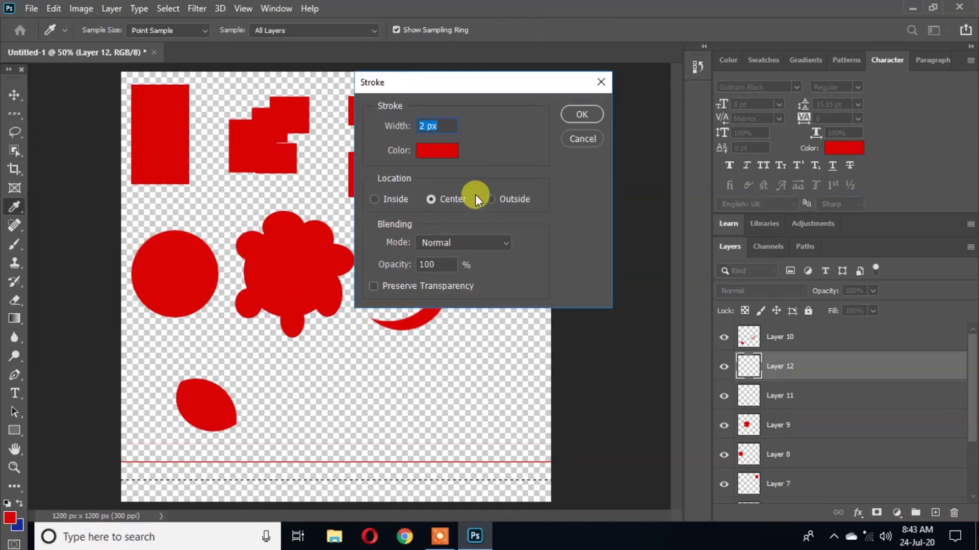
left_click(503, 200)
left_click(576, 114)
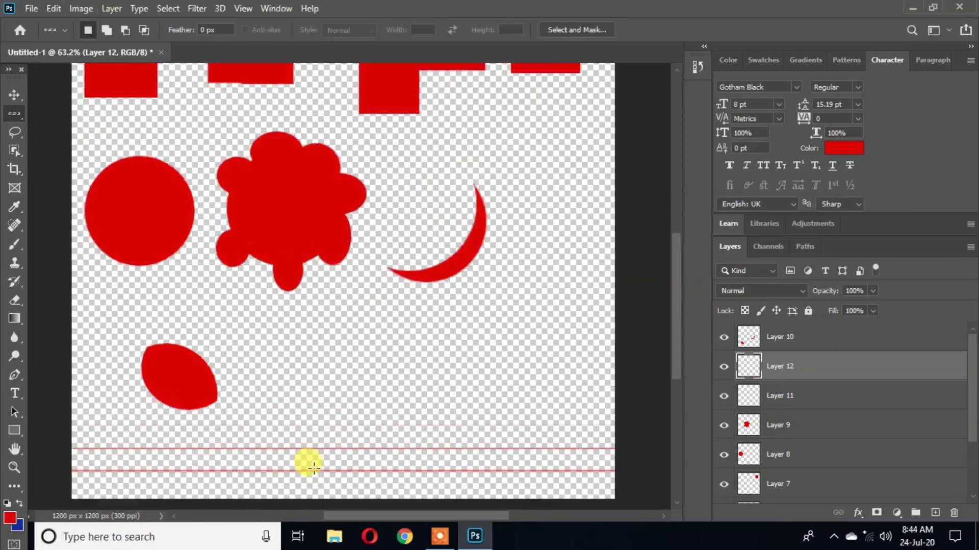
scroll(309, 461, "up", 2)
scroll(314, 467, "up", 3)
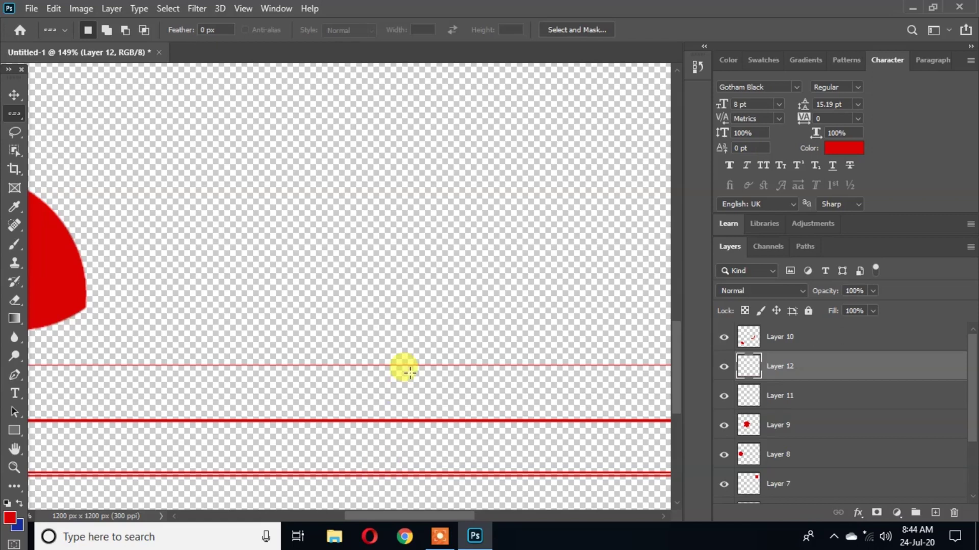
scroll(309, 375, "down", 5, "alt")
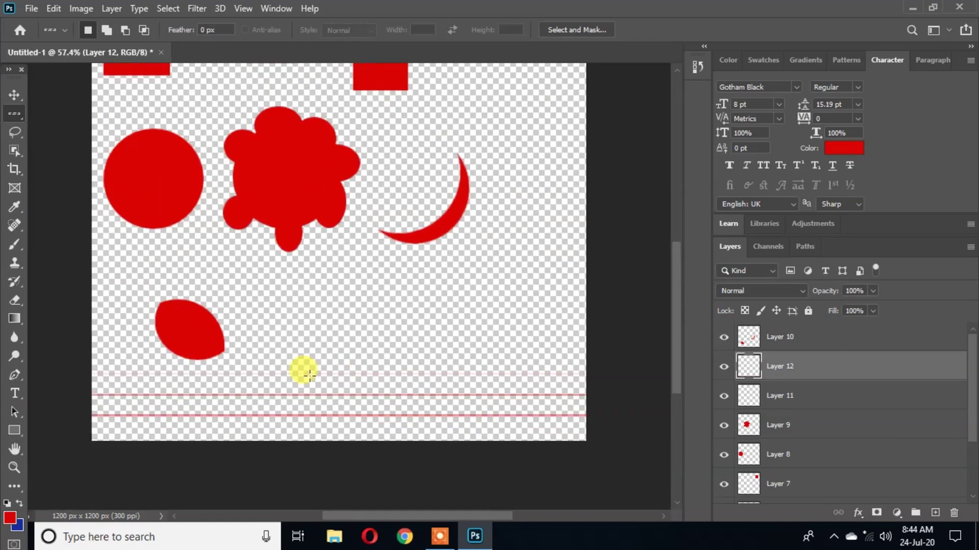
scroll(309, 375, "down", 1, "alt")
- Try the Single Column Marquee tool by selecting a one-pixel column beside the leaf shape, and clear the selection
right_click(15, 113)
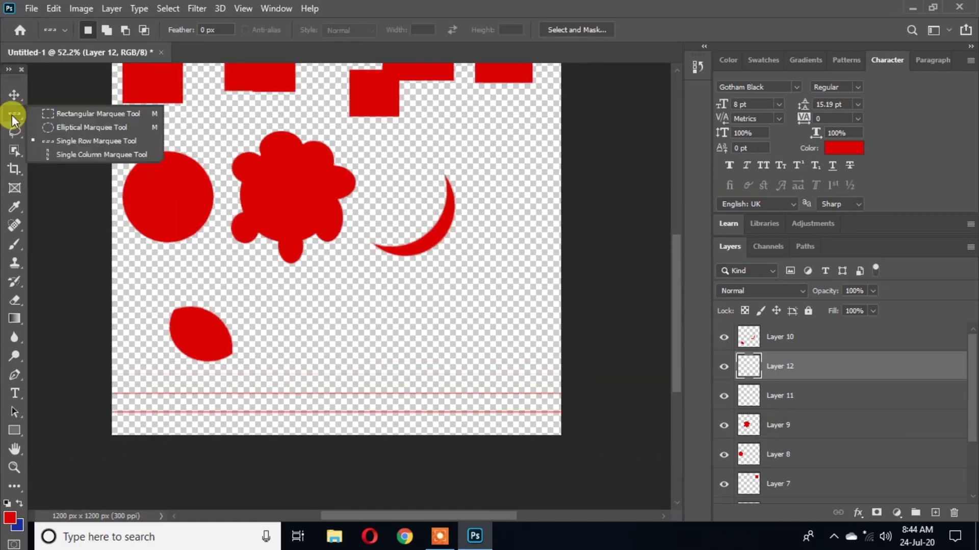
left_click(62, 154)
left_click(131, 257)
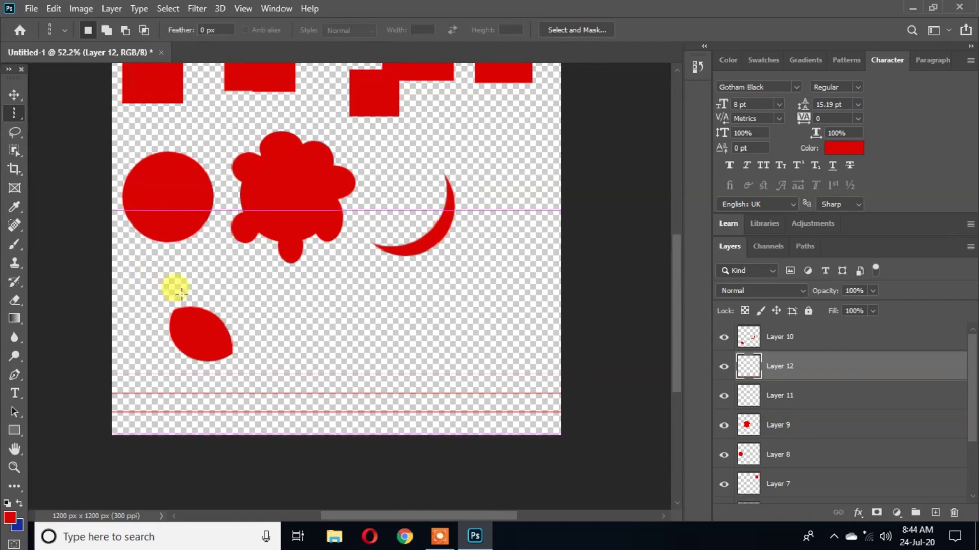
mouse_move(152, 270)
left_mouse_down()
mouse_move(134, 253)
mouse_move(137, 264)
left_mouse_up()
left_click(136, 264)
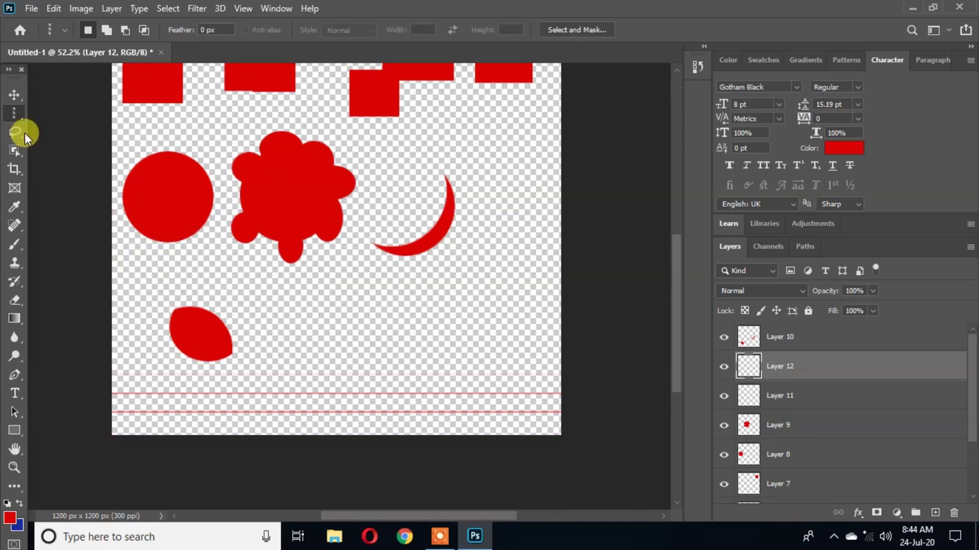
- Activate the Rectangular Marquee tool and open ElephantandDrone2-1 (1).jpeg and Fishing-Boat.jpg from the recent files
key("m")
key("shift+alt")
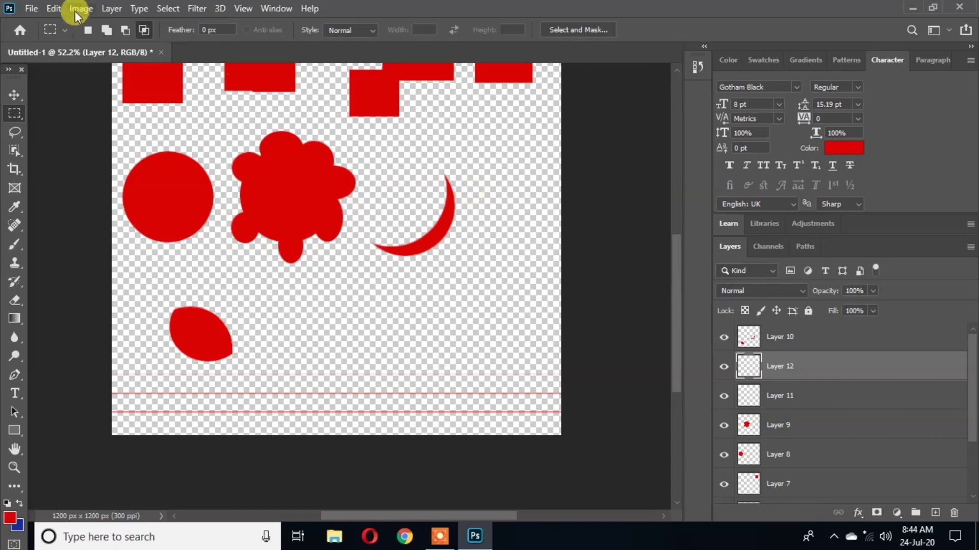
left_click(20, 30)
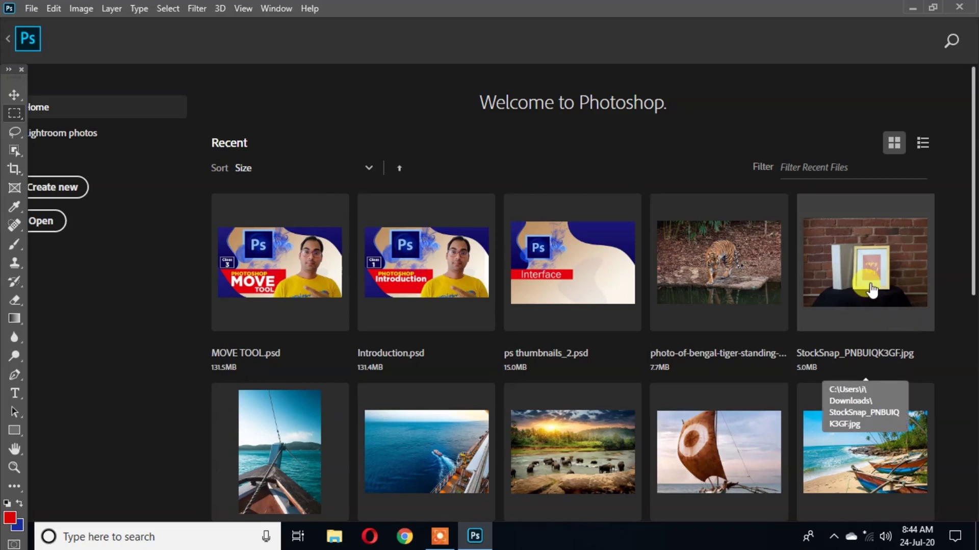
scroll(757, 268, "down", 3)
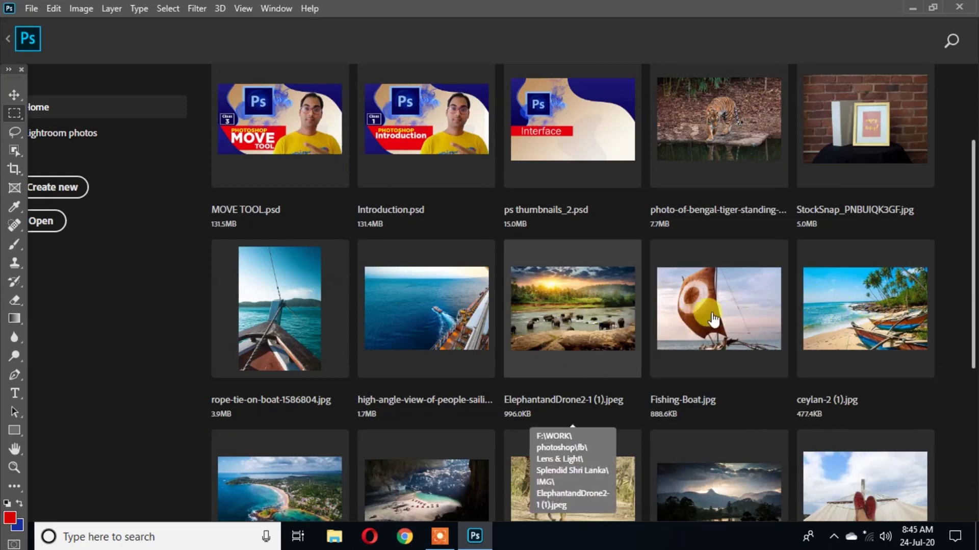
key("Escape")
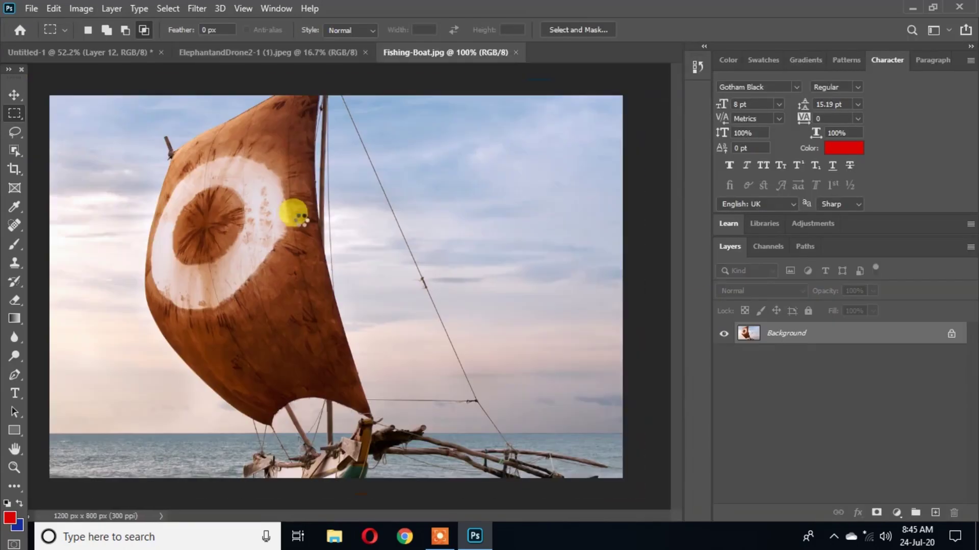
left_click(315, 51)
left_click(403, 53)
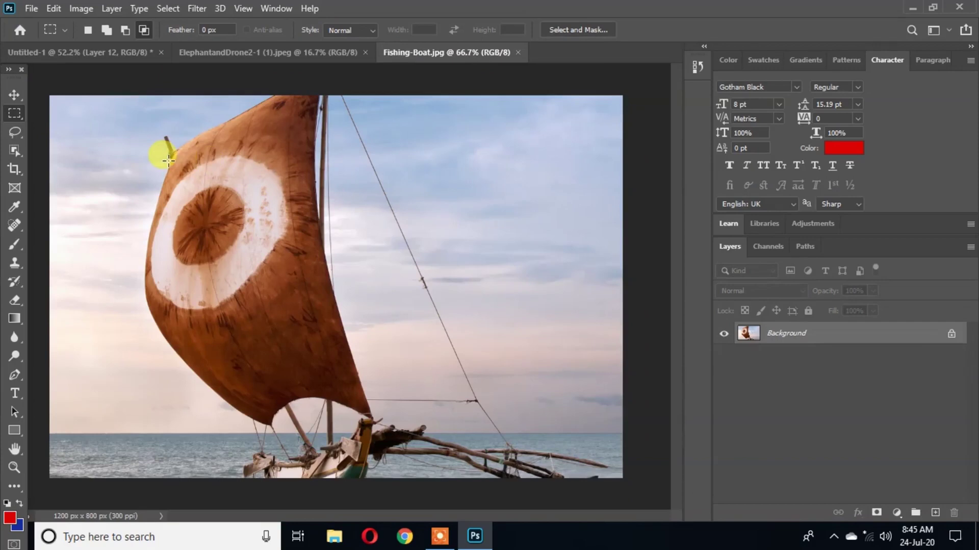
- Select a rectangle around the sail's circular emblem in Fishing-Boat.jpg, move it into Untitled-1, and position it below the red squares, partly under the crescent
left_click_drag(245, 185, 271, 341)
left_click(201, 197)
left_click_drag(129, 146, 292, 364)
left_click(16, 94)
left_click_drag(197, 208, 419, 296)
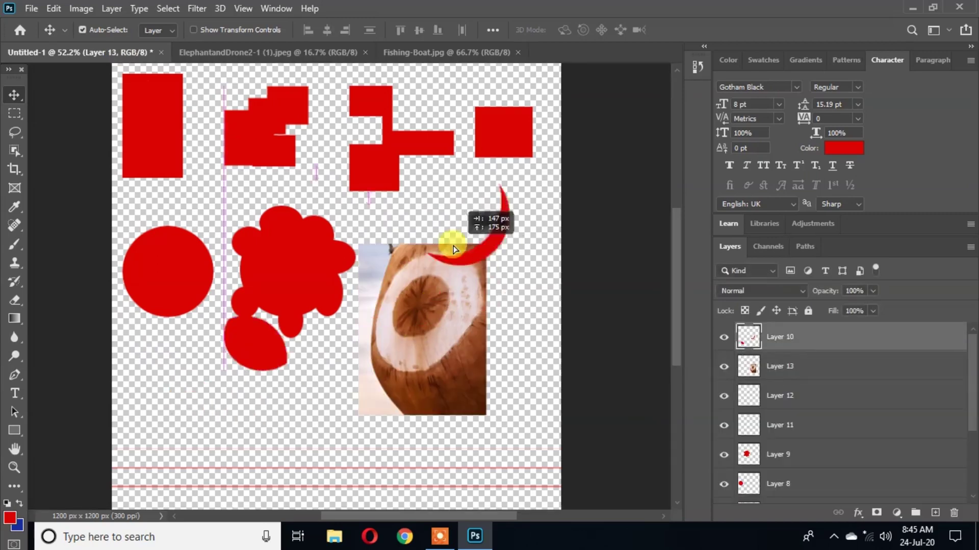
left_click_drag(482, 272, 395, 283)
left_click_drag(453, 383, 469, 399)
- Add a new layer directly above Layer 12 and fill it with the blue background colour
scroll(818, 459, "down", 2)
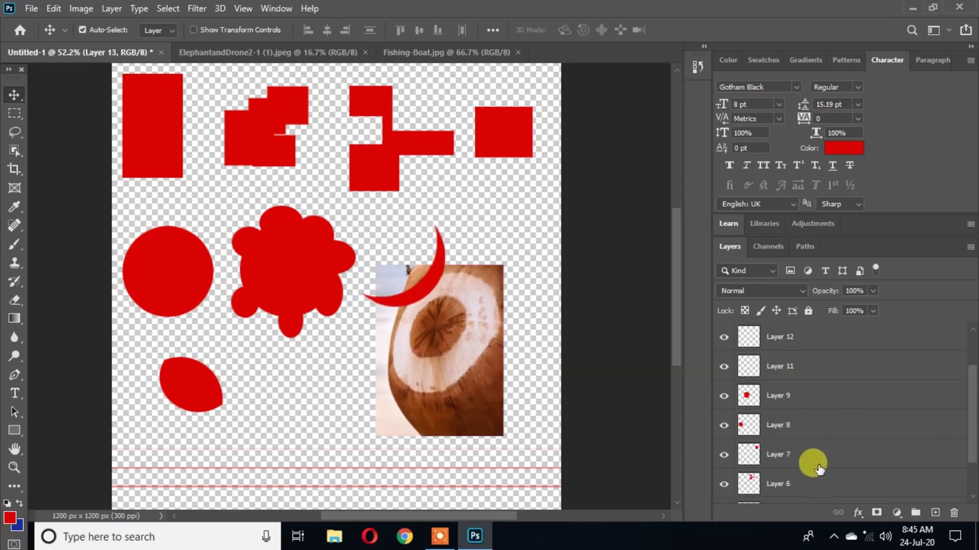
scroll(829, 415, "up", 2)
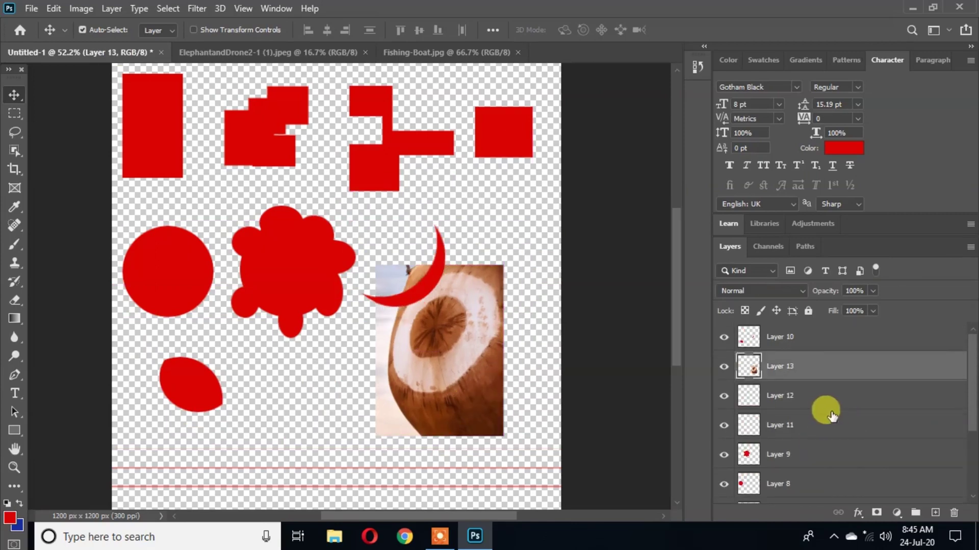
left_click(821, 396)
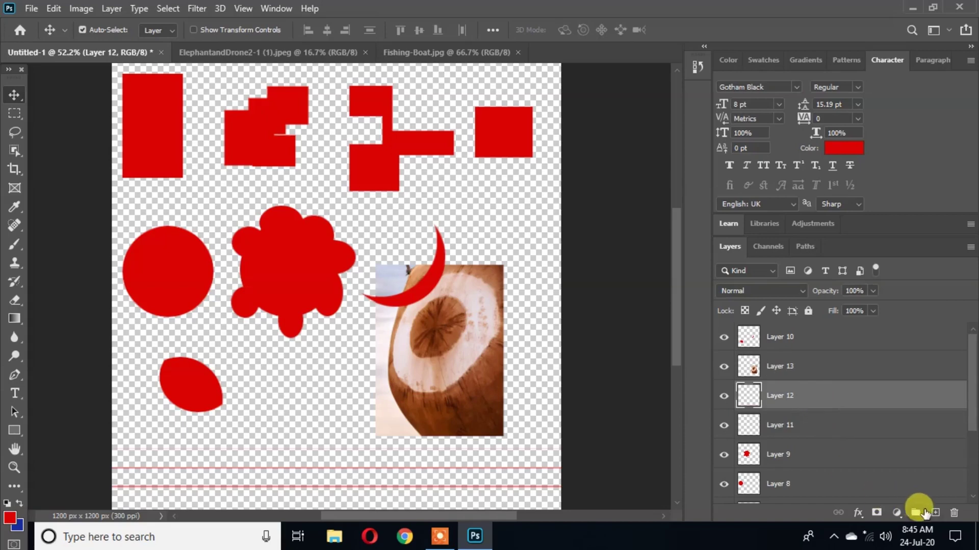
left_click(935, 513)
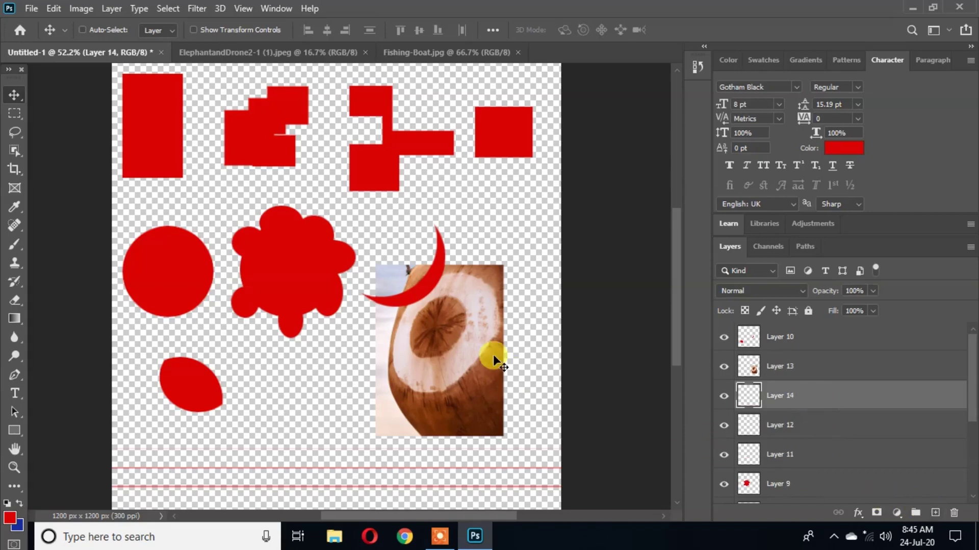
key("ctrl+BackSpace")
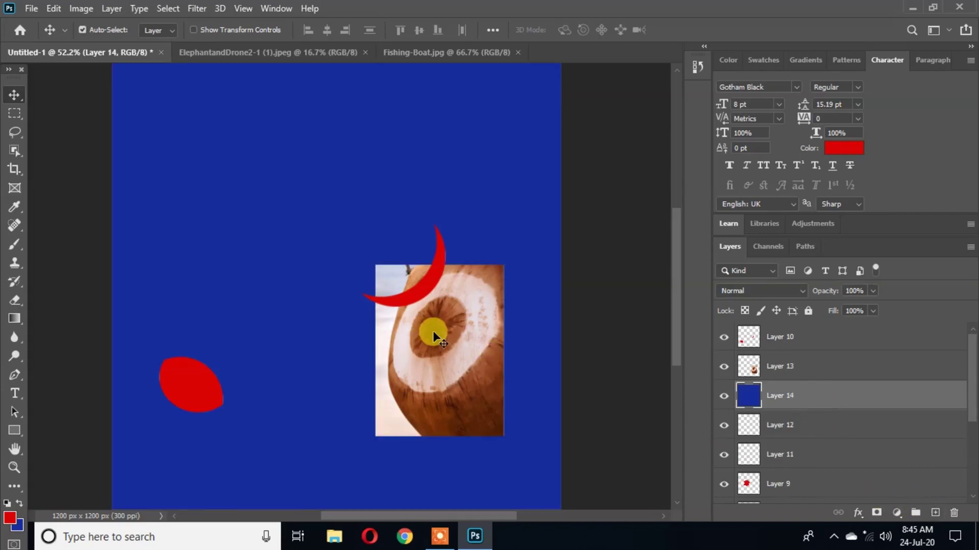
- Select the sail photo layer and move it up and to the left, clear of the red crescent
right_click(447, 364)
left_click(459, 367)
left_click_drag(459, 366, 242, 209)
scroll(241, 209, "up", 5)
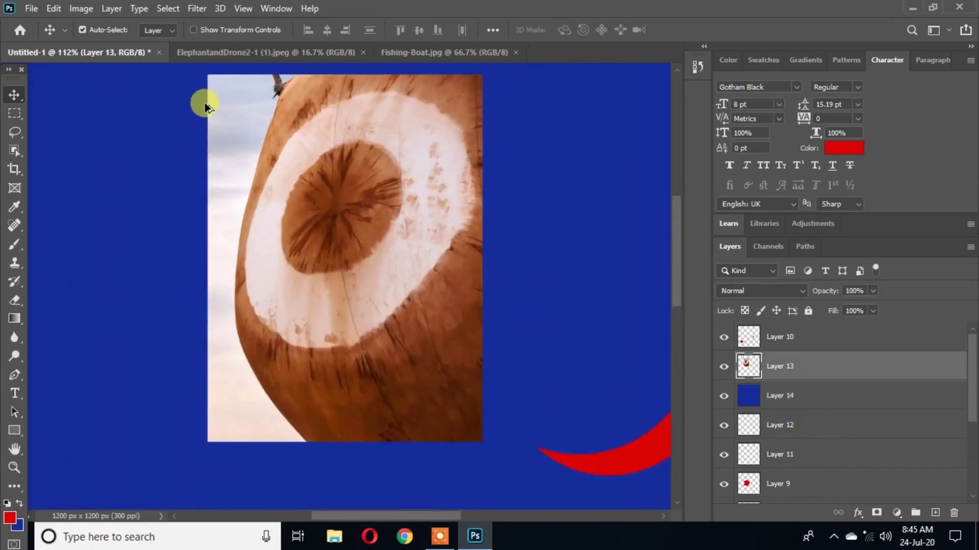
scroll(212, 276, "down", 4)
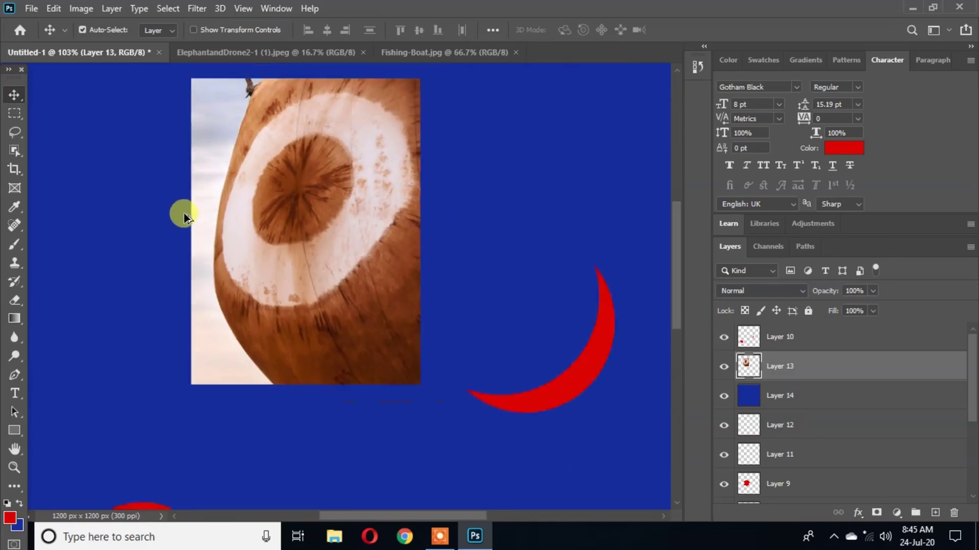
- Set the Rectangular Marquee tool's feather to 5 px and switch to the Move tool
left_click(14, 113)
left_click(214, 30)
type("3")
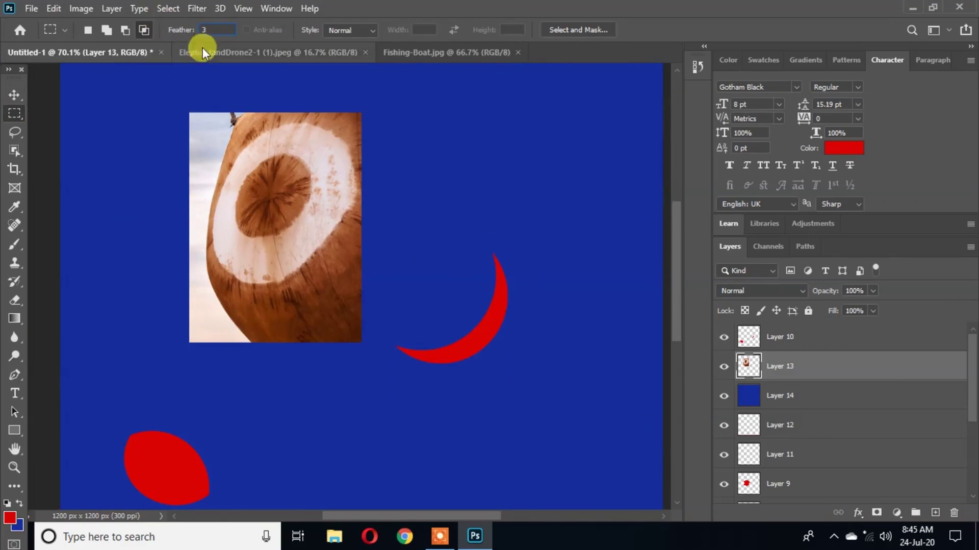
left_click(169, 30)
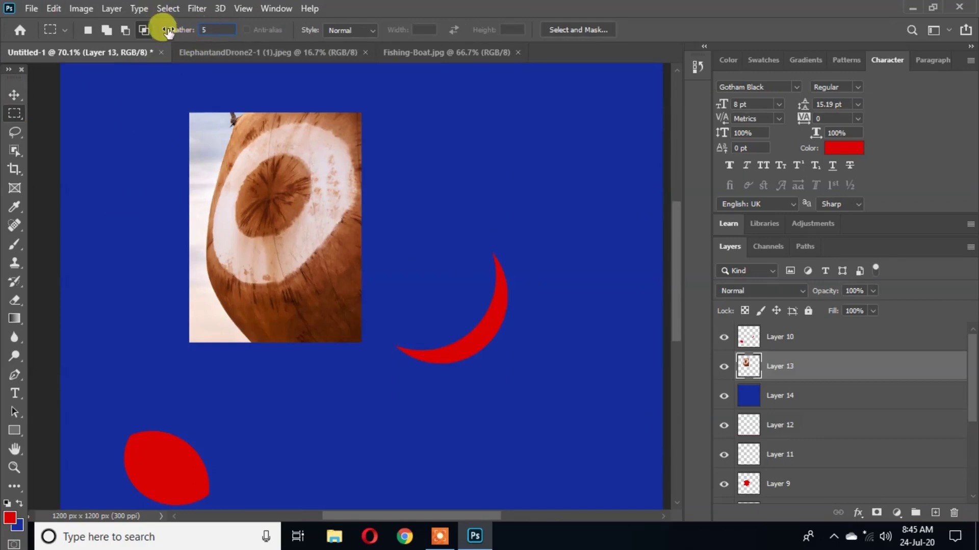
left_click(15, 97)
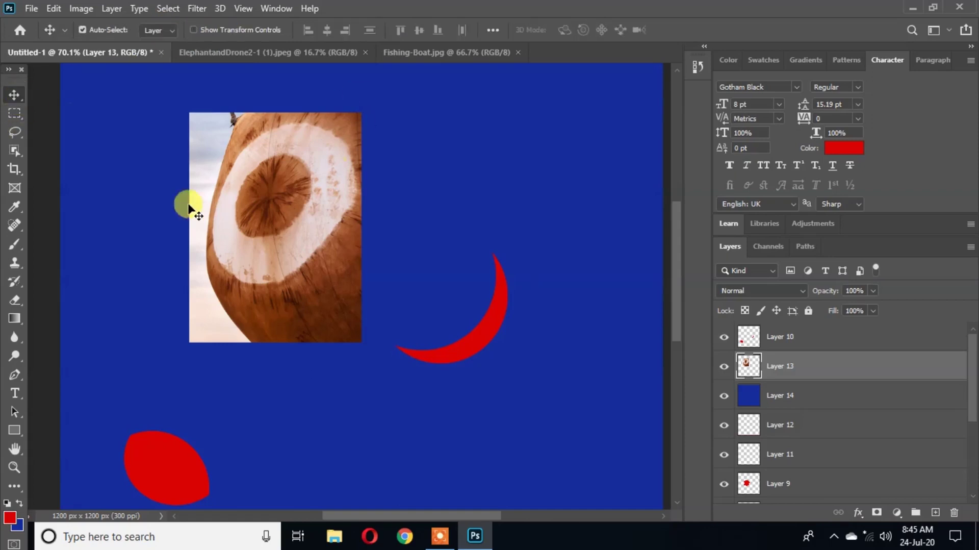
- Move a feathered rectangular selection of the sail from Fishing-Boat.jpg into Untitled-1, beside the sharp-edged sail piece, and compare their edges
left_click(446, 52)
left_click_drag(448, 274, 411, 293)
scroll(325, 248, "down", 4)
scroll(321, 234, "up", 5)
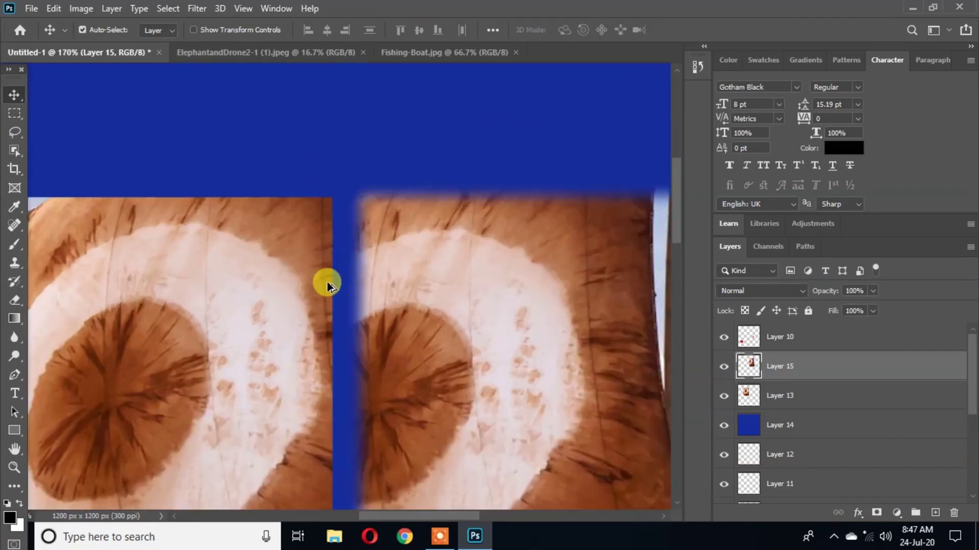
scroll(378, 208, "up", 4)
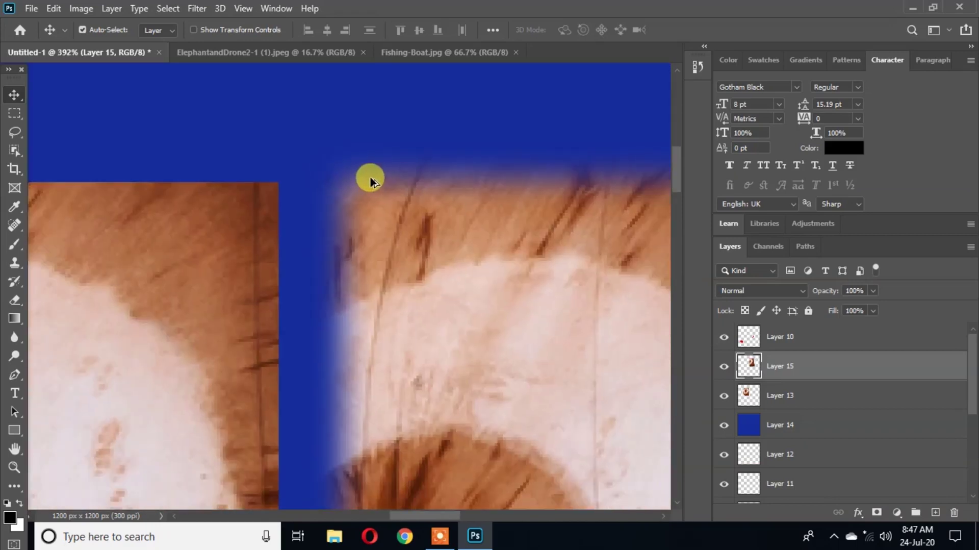
scroll(364, 163, "down", 5)
scroll(371, 230, "down", 1)
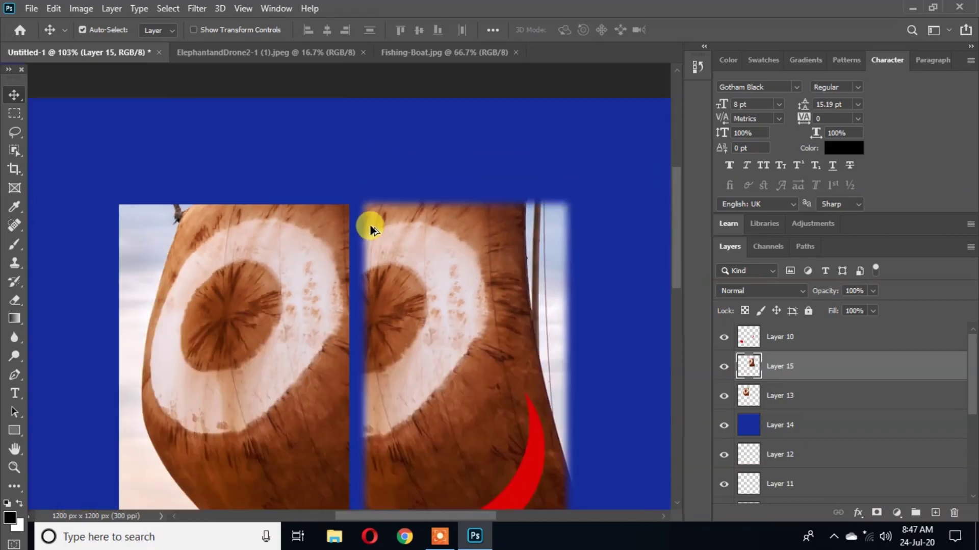
scroll(371, 230, "down", 2)
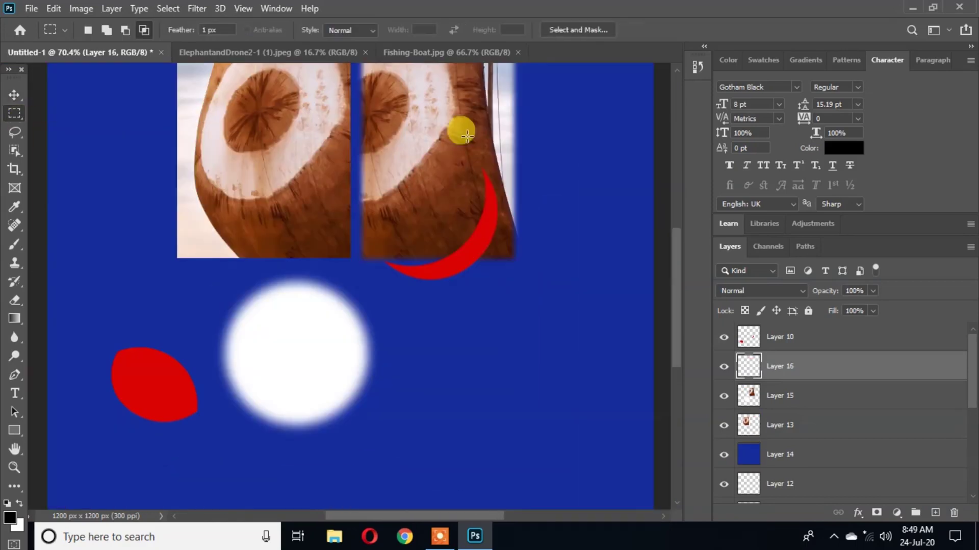
- Try rectangular selections with the Normal style and a Fixed Ratio of width 3 to height 5, clearing each one
left_click_drag(441, 328, 553, 469)
key("ctrl+d")
left_click(370, 30)
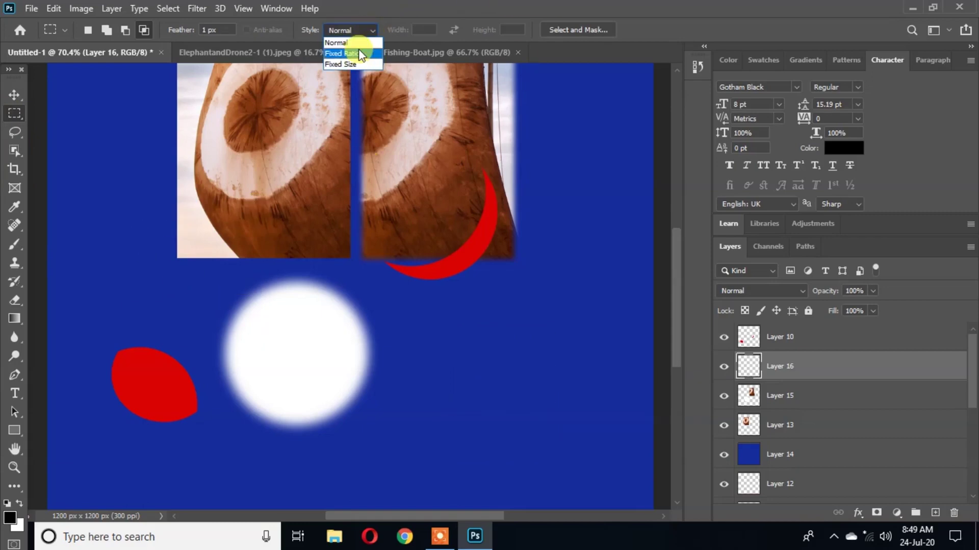
left_click(360, 54)
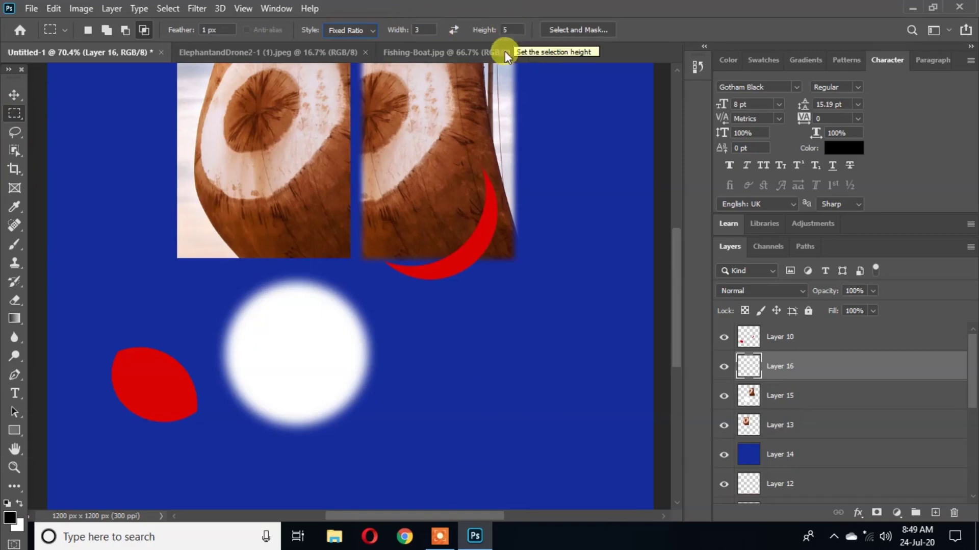
left_click_drag(417, 306, 572, 460)
left_click_drag(97, 105, 425, 447)
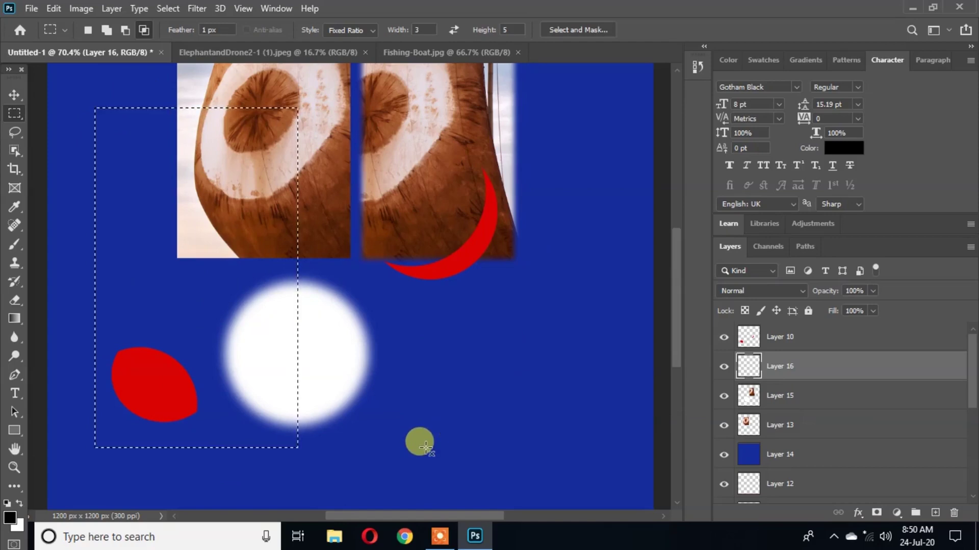
left_click(428, 391)
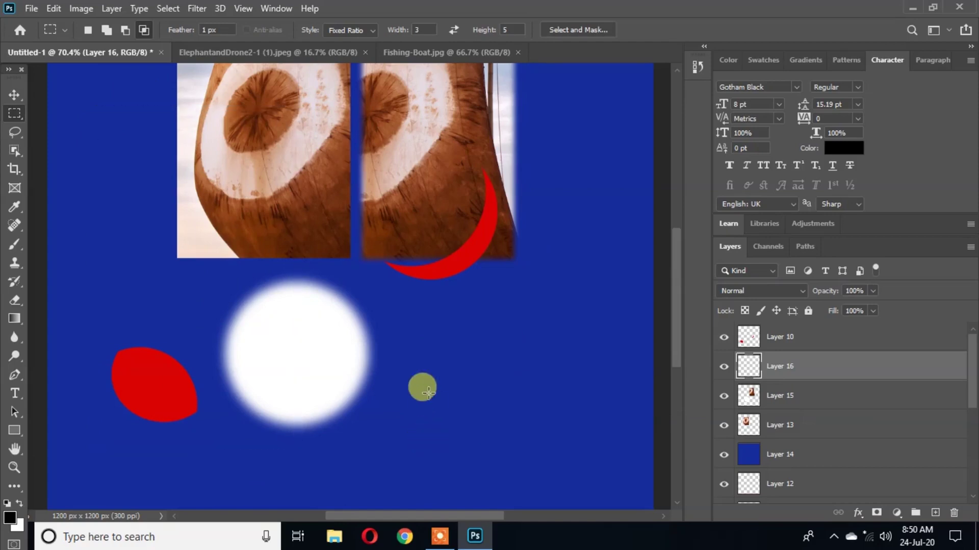
- Try a Fixed Size selection of 64 px by 64 px on the blue area beside the sail photo, and clear it
left_click(365, 31)
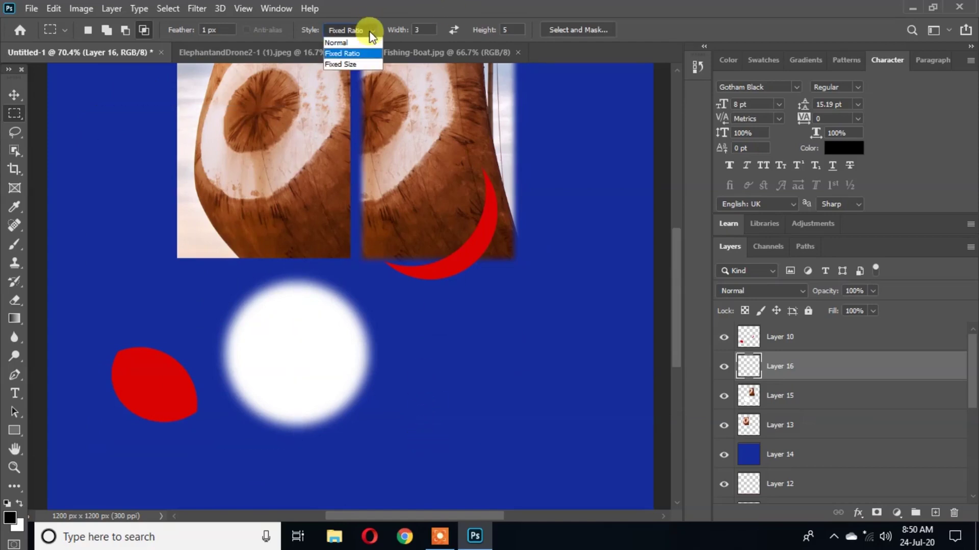
left_click(360, 63)
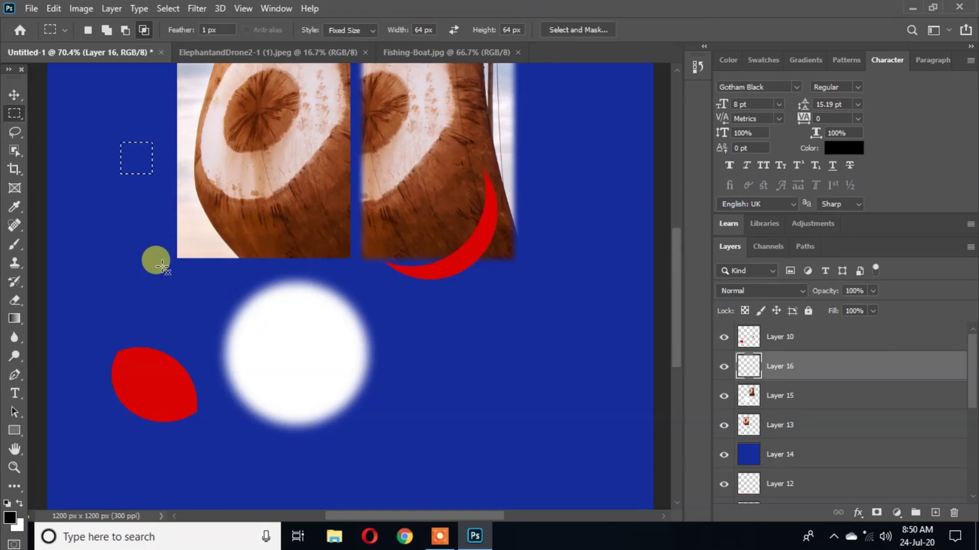
left_click(116, 234)
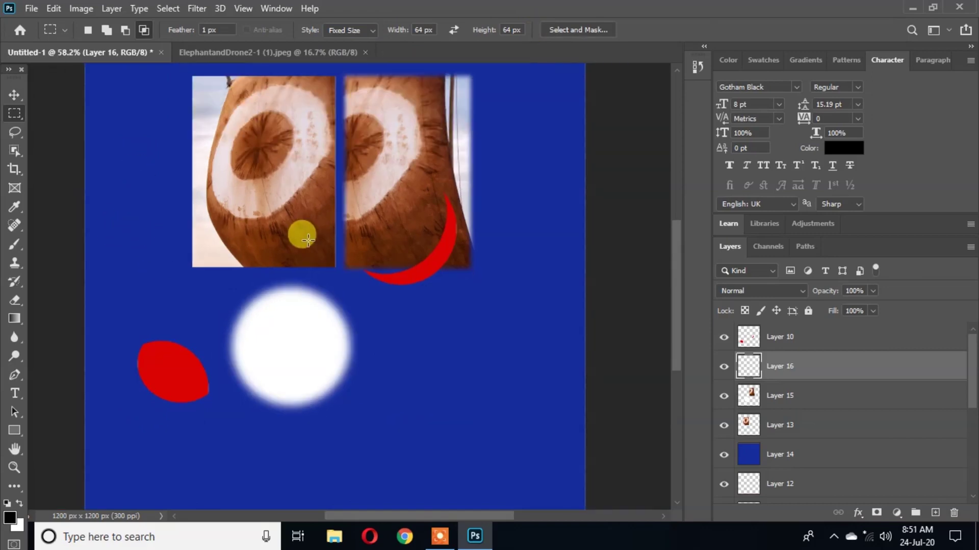
- Open StockSnap_PNBUIQK3GF.jpg from the recent files and activate the Rectangular Marquee tool
left_click(20, 30)
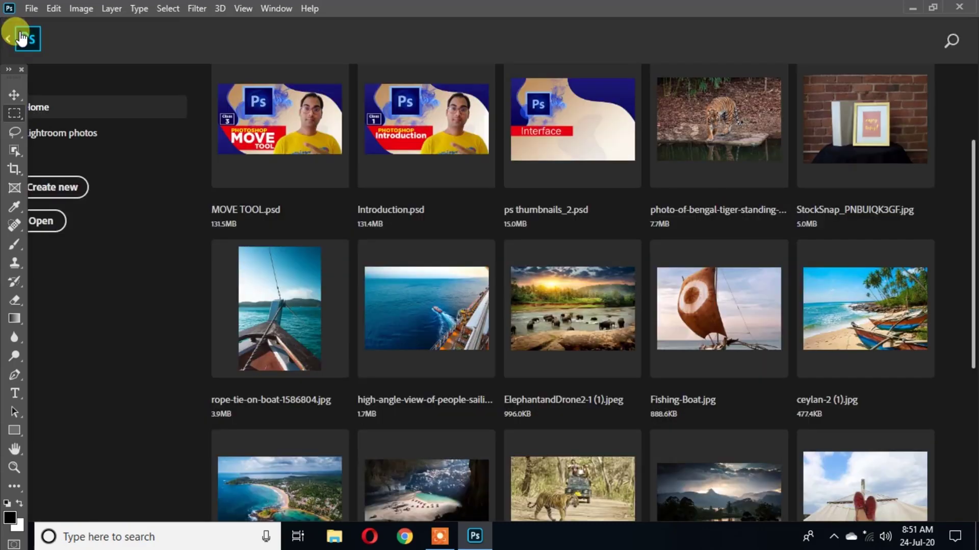
left_click(867, 125)
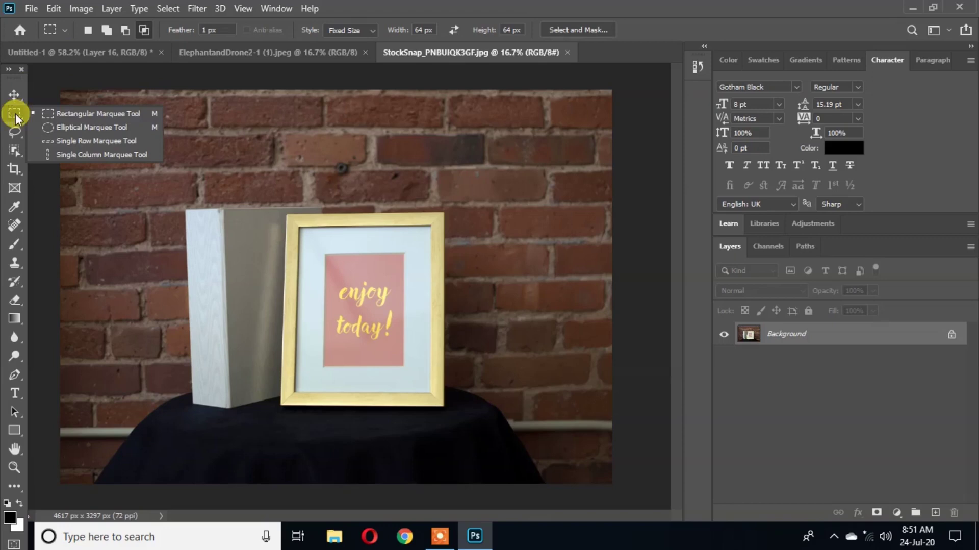
left_click(44, 119)
- In ElephantandDrone2-1 (1).jpeg, select a tall rectangle spanning the sun, palm trees and central elephants, using the Normal style as a new selection
left_click(227, 45)
left_click_drag(185, 133, 313, 334)
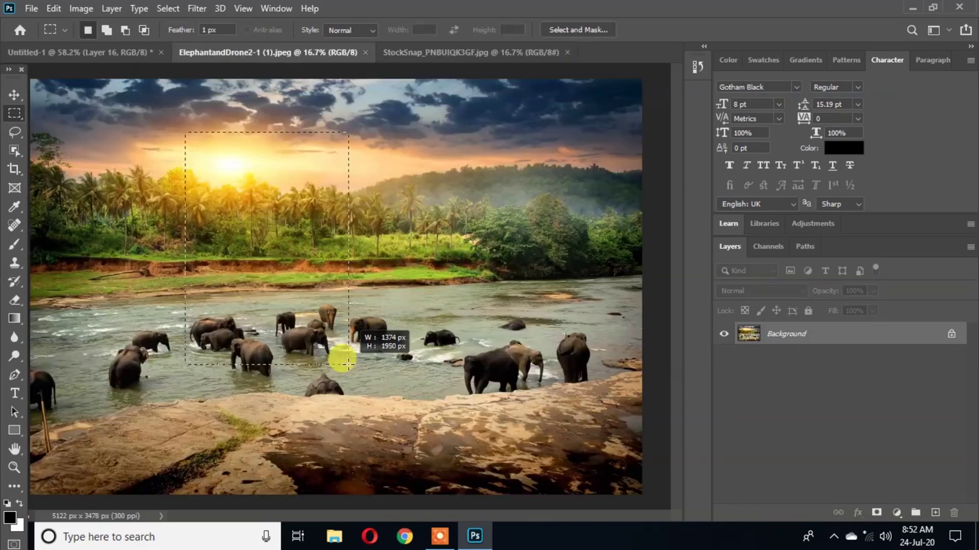
left_click(315, 328)
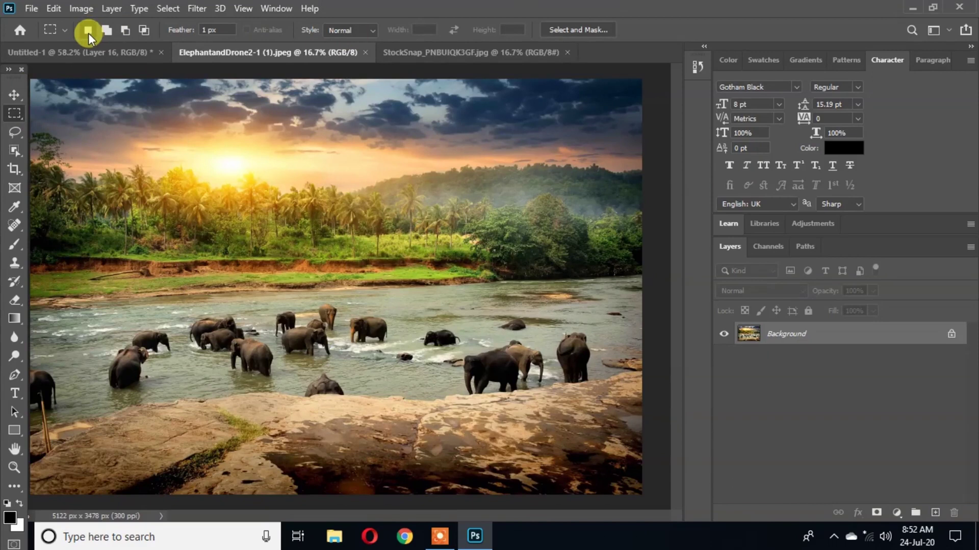
left_click_drag(182, 115, 356, 418)
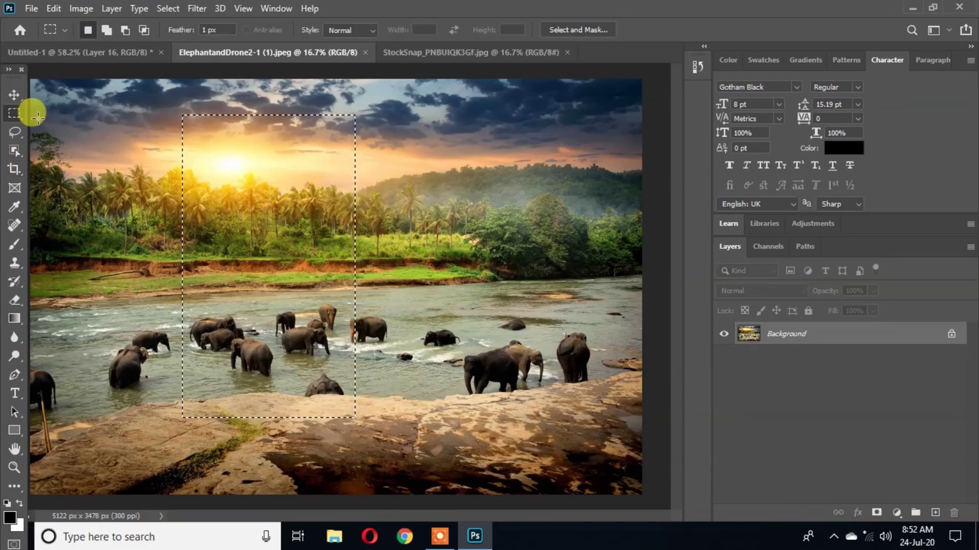
- Move the selected elephant scene into StockSnap_PNBUIQK3GF.jpg and place it over the gold picture frame
left_click(16, 96)
left_click_drag(278, 225, 154, 96)
left_click_drag(267, 222, 389, 302)
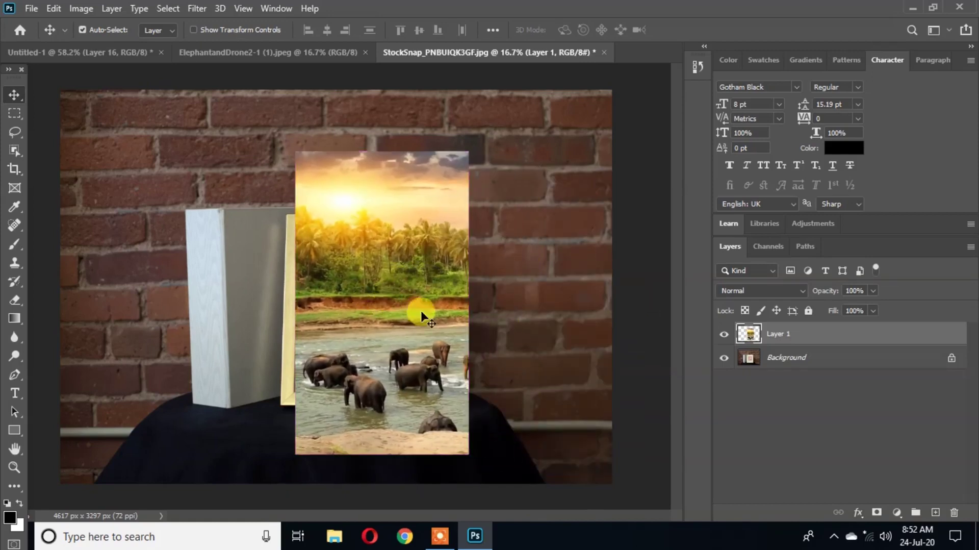
- Scale the elephant scene to about 71% width and 57% height without keeping proportions, and position it over the frame's opening
key("ctrl")
key("ctrl+t")
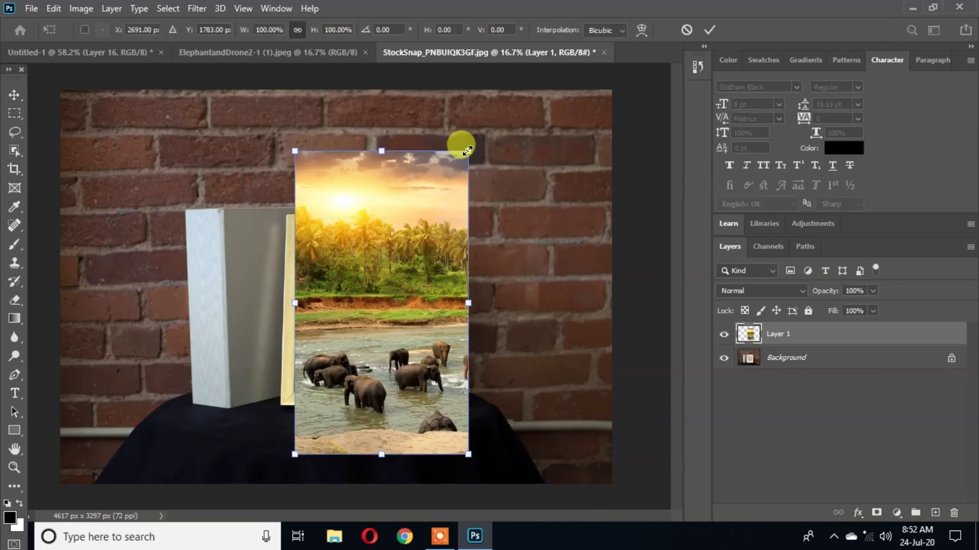
left_click_drag(468, 151, 435, 223)
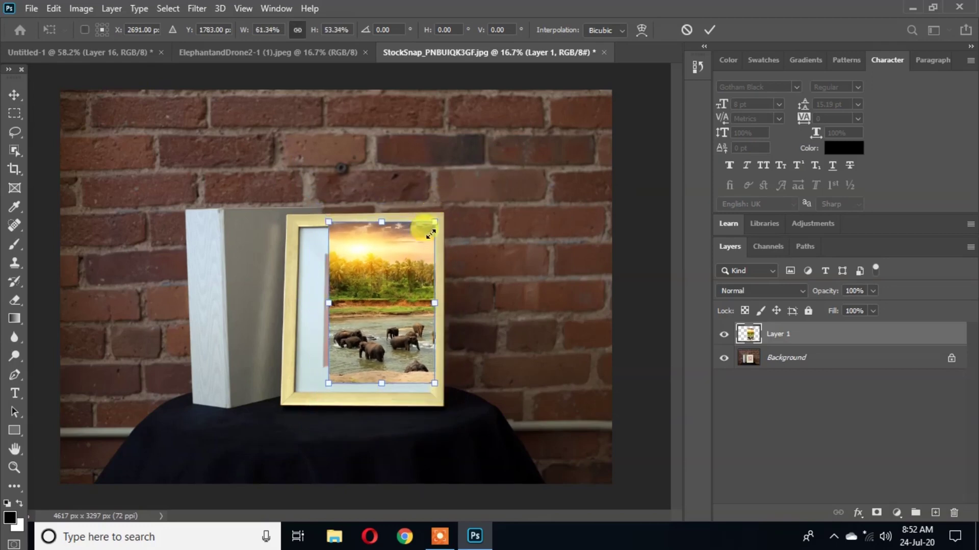
left_click_drag(381, 305, 356, 317)
scroll(356, 317, "up", 5)
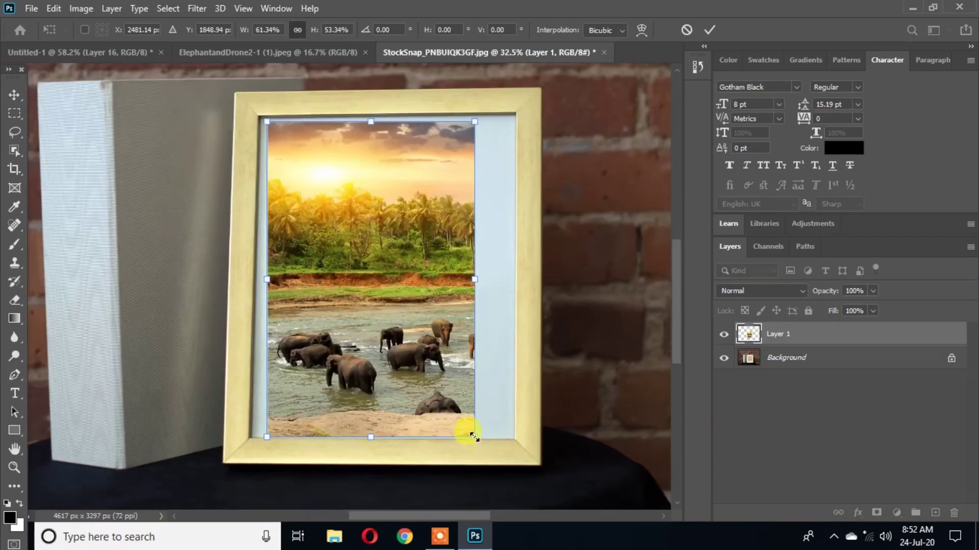
left_click_drag(474, 435, 491, 448)
left_click_drag(284, 312, 300, 273)
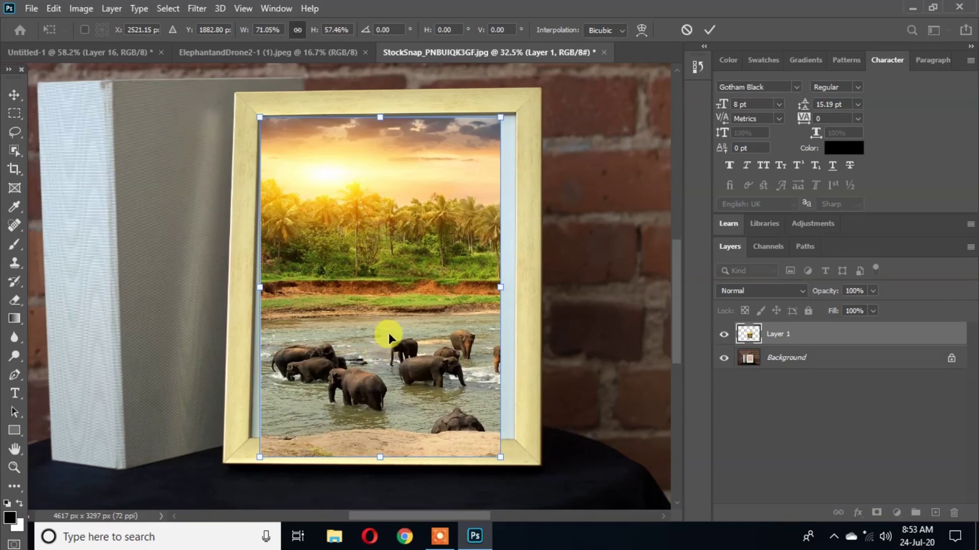
- Distort the elephant scene so its four corners and left edge match the frame's inner opening, and apply the transformation
right_click(358, 269)
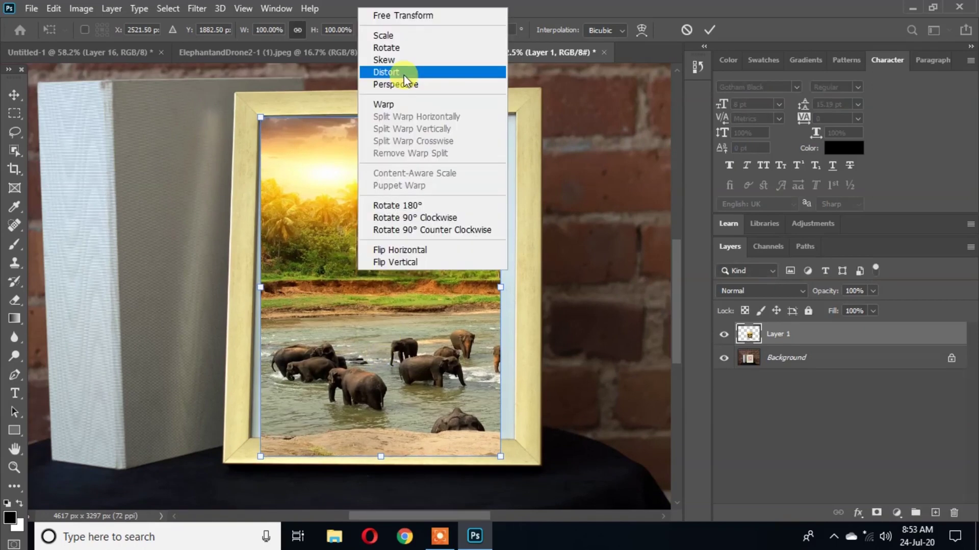
left_click(406, 76)
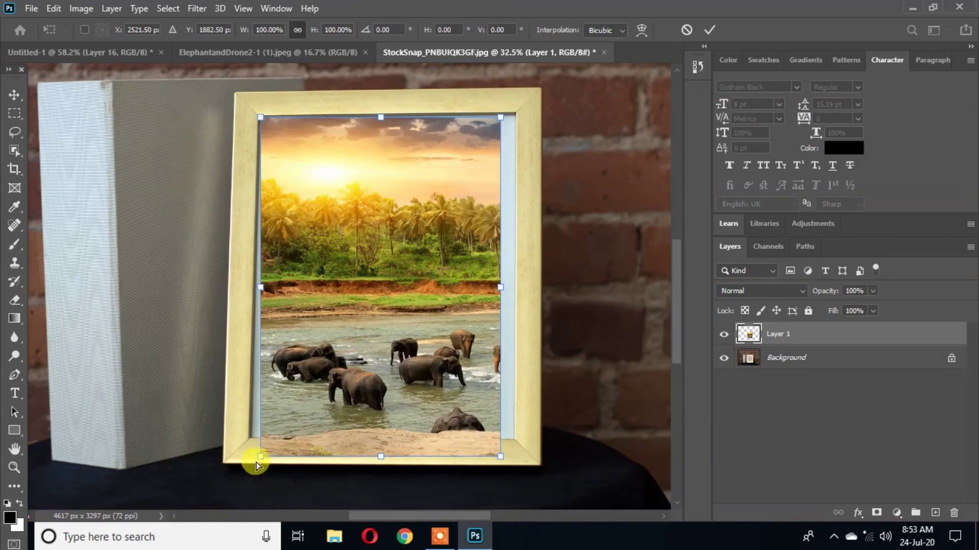
left_click_drag(255, 464, 251, 437)
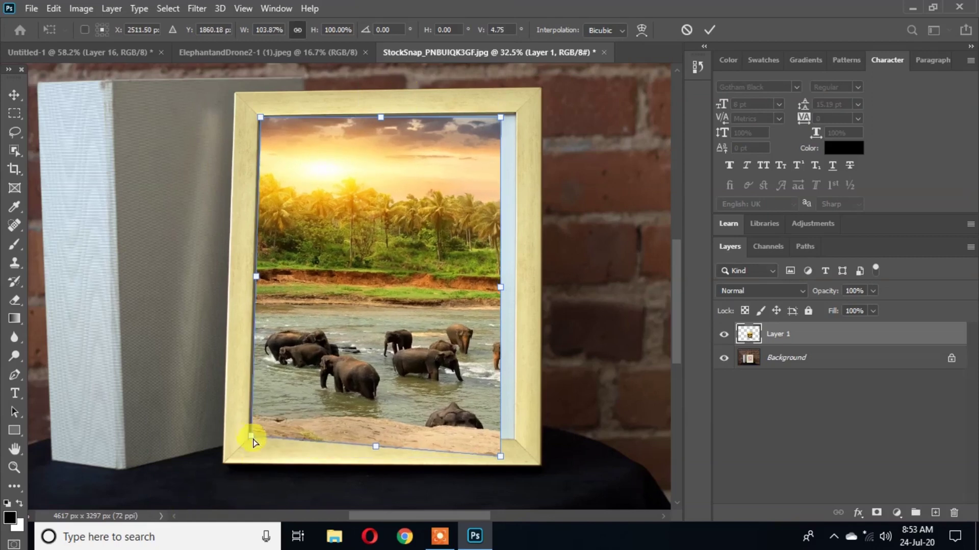
left_click_drag(499, 459, 515, 440)
left_click_drag(502, 117, 517, 114)
left_click_drag(261, 117, 260, 119)
scroll(261, 393, "up", 5)
left_click_drag(265, 321, 255, 316)
scroll(256, 317, "down", 6)
key("Return")
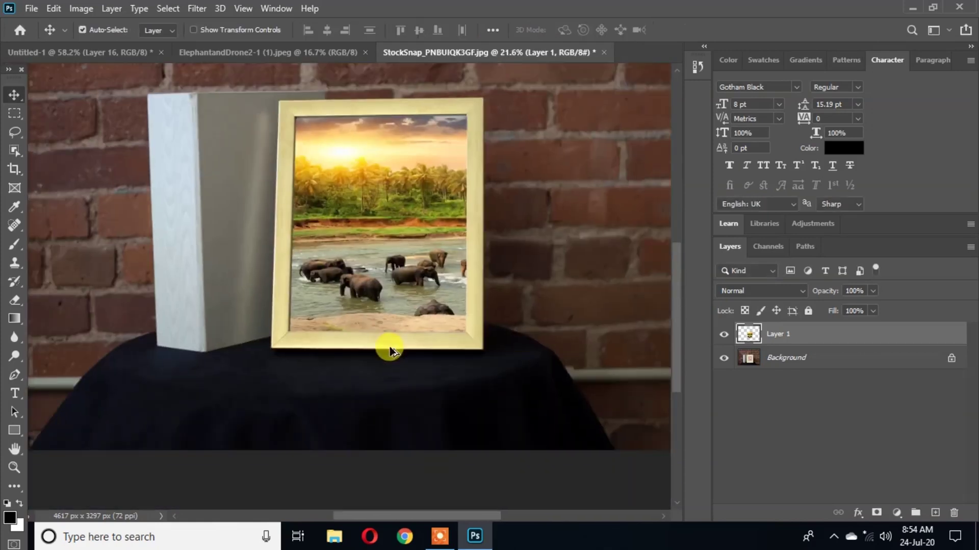
scroll(392, 357, "down", 1)
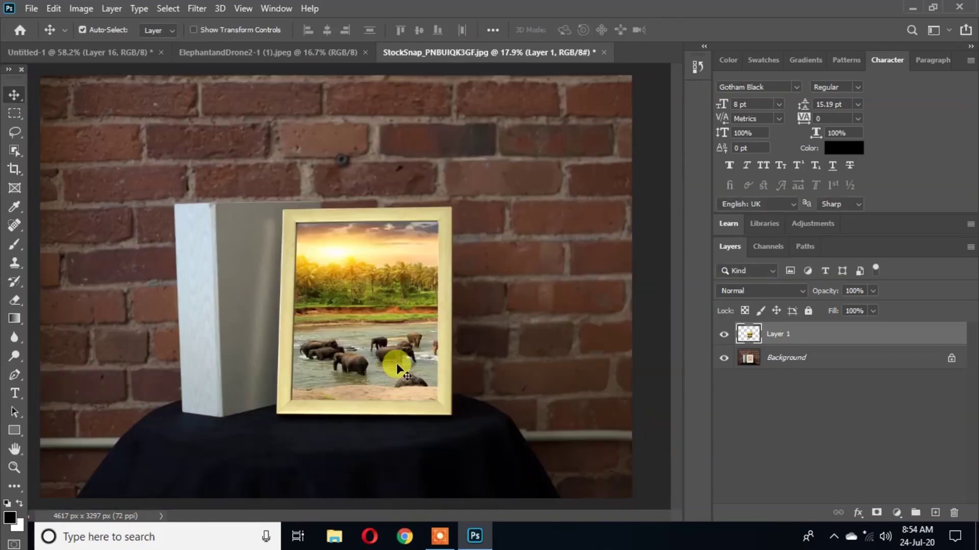